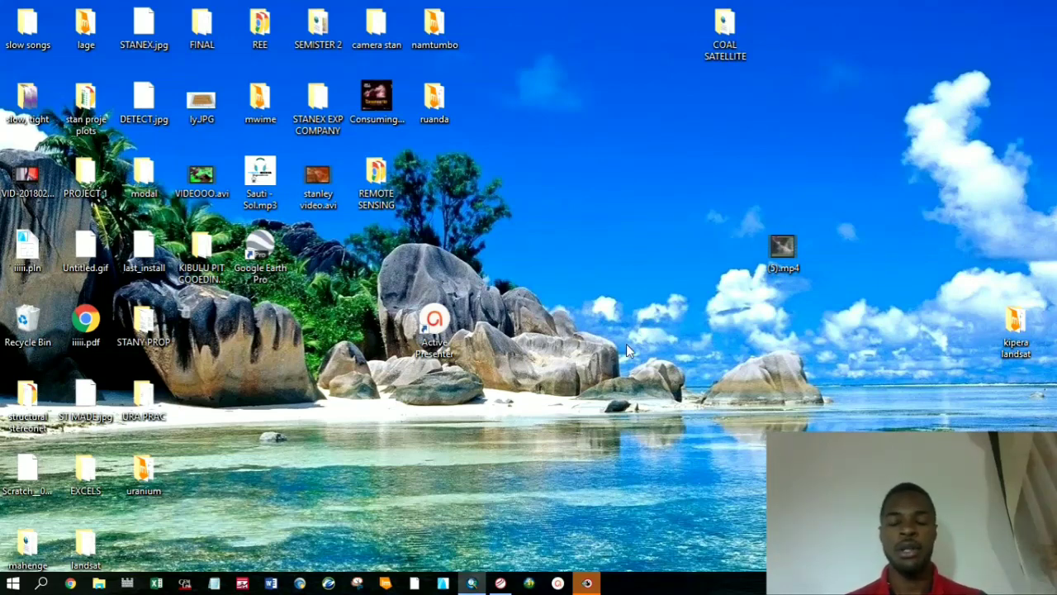
Switch to the PCI Geomatica Focus window and open the Clipping/Subsetting tool
left_click(586, 583)
left_click(500, 12)
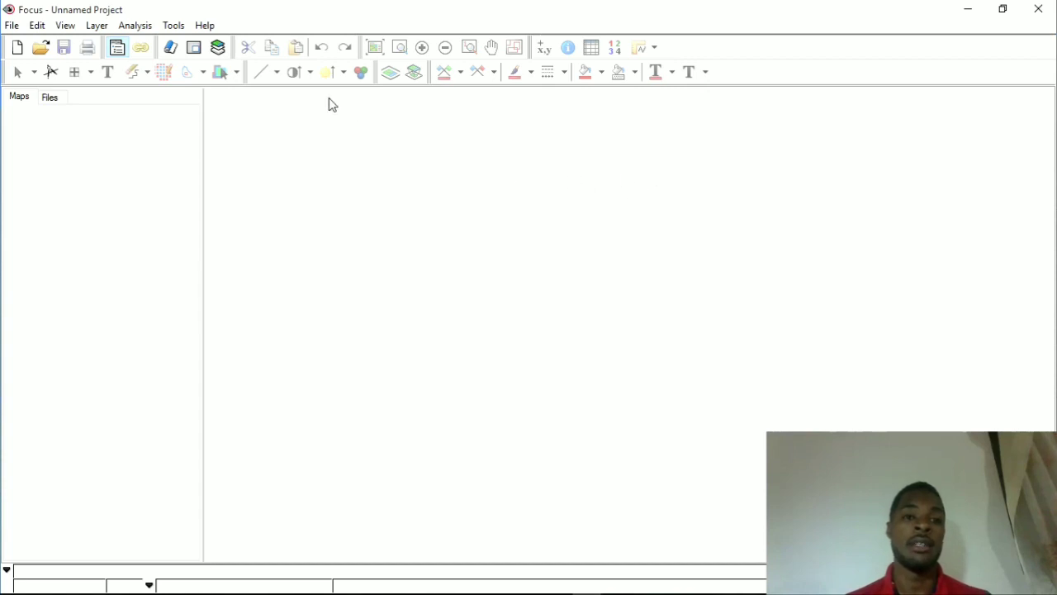
left_click(174, 26)
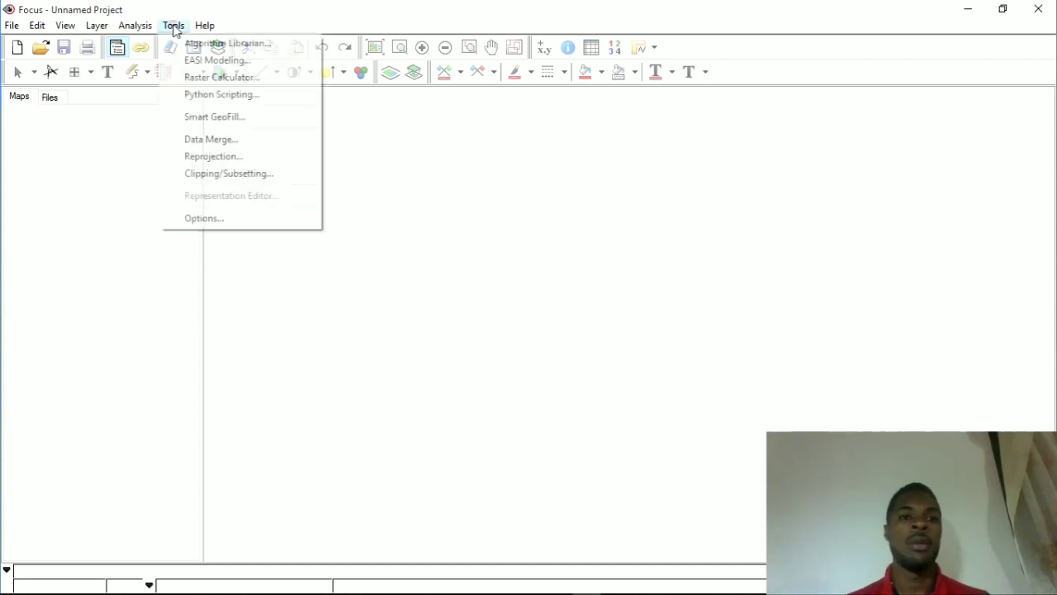
left_click(252, 184)
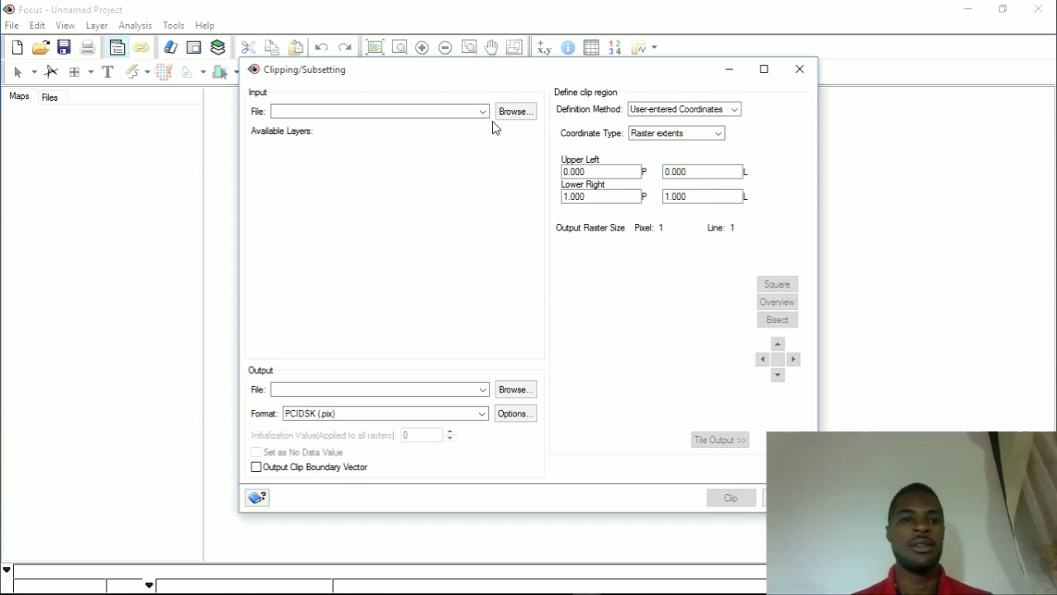
Load LC08_L1TP_168067_20190711_20190719_01_T1_B10.TIF from the desktop's COAL SATELLITE folder as the input file for clipping
left_click(513, 116)
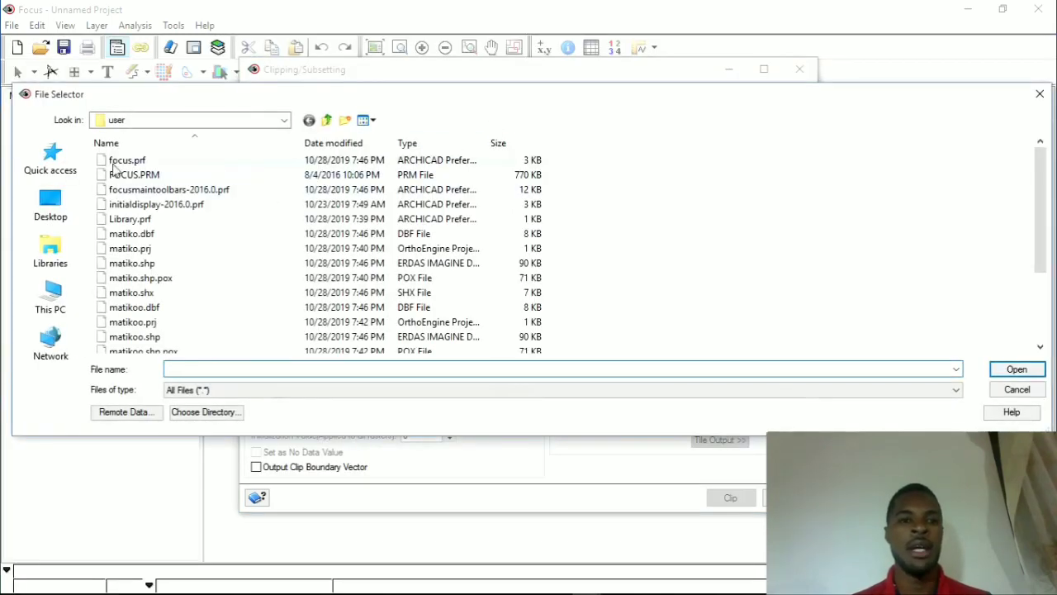
left_click(51, 205)
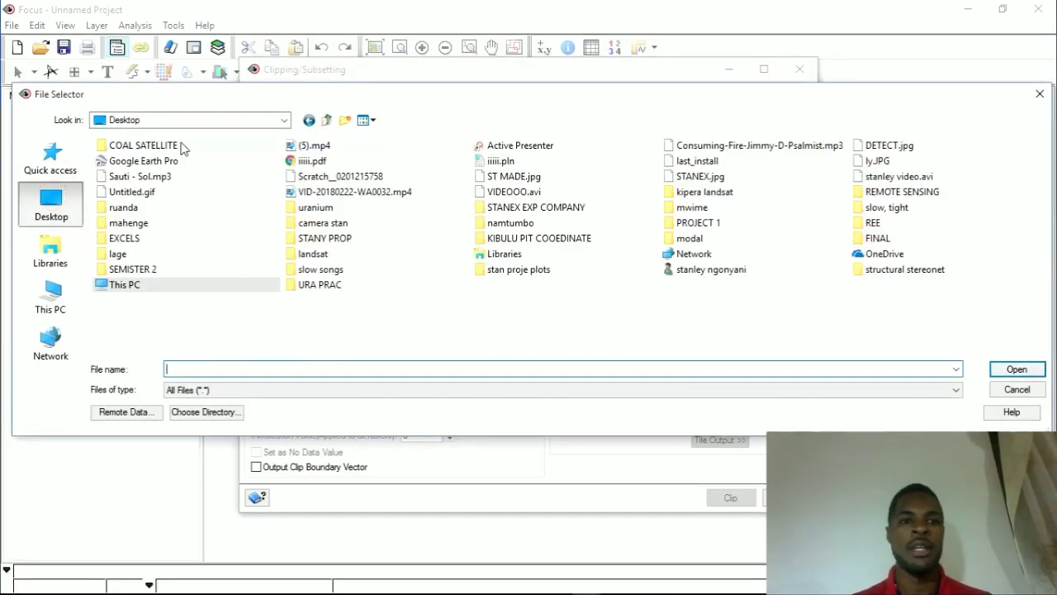
double_click(183, 147)
left_click(295, 302)
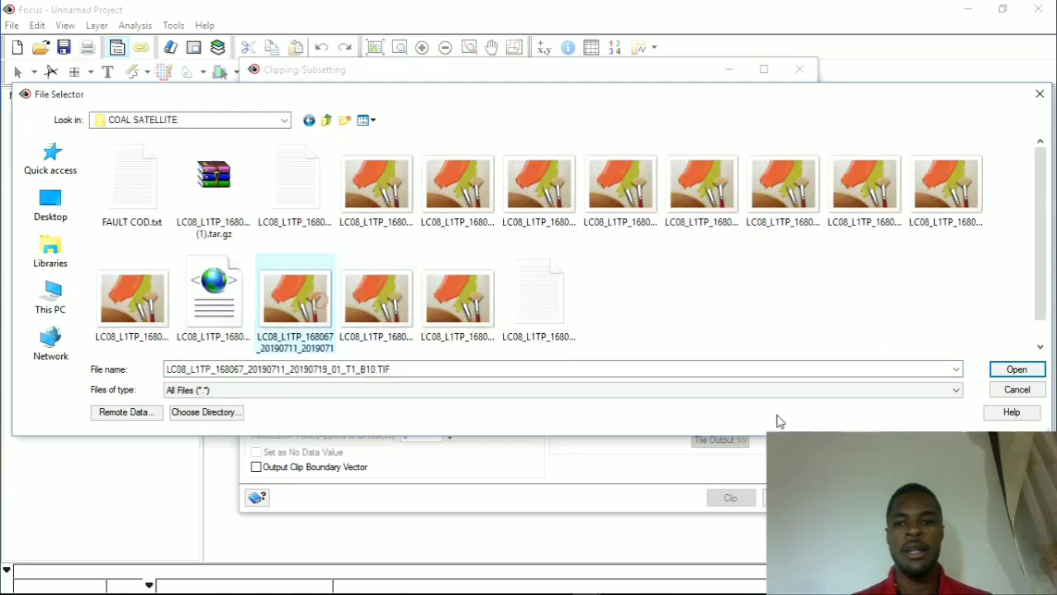
left_click(1014, 370)
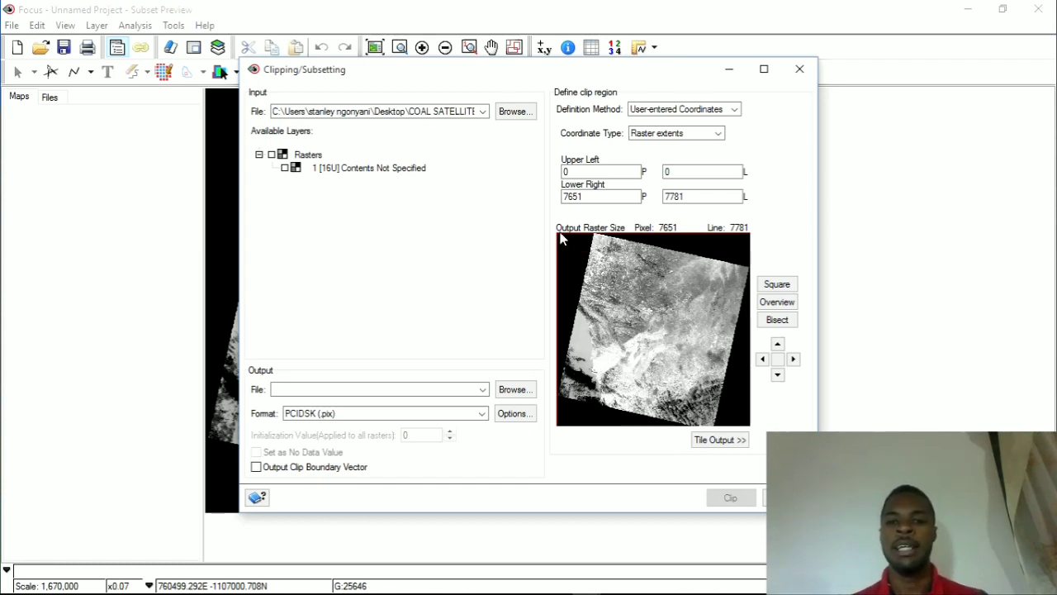
Set the clip region from about pixel 1064, line 3556 to pixel 4833, line 6596, and include raster layer 1
left_click_drag(559, 240, 584, 322)
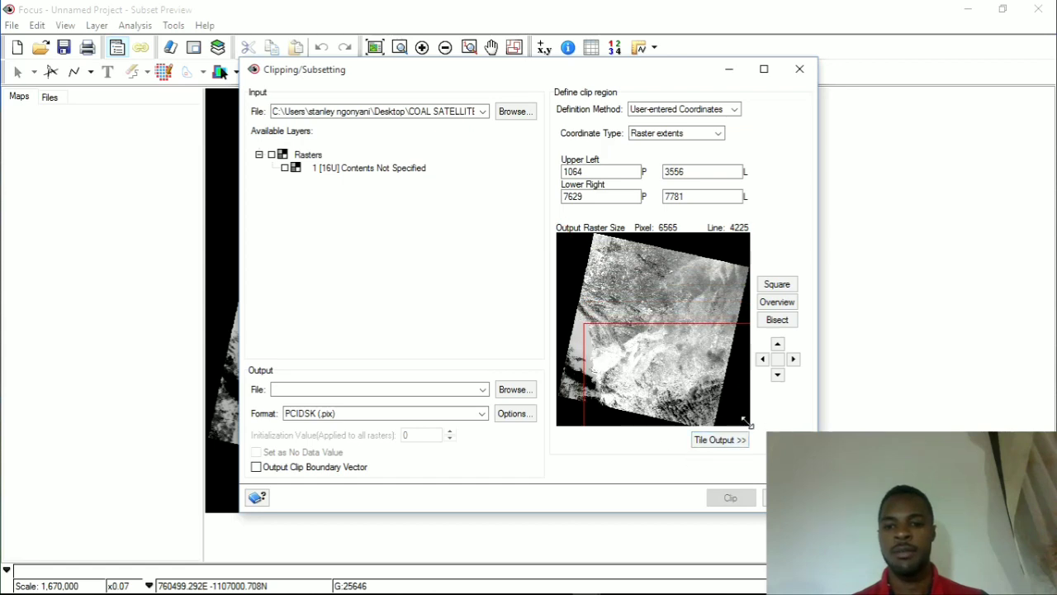
left_click_drag(750, 420, 679, 398)
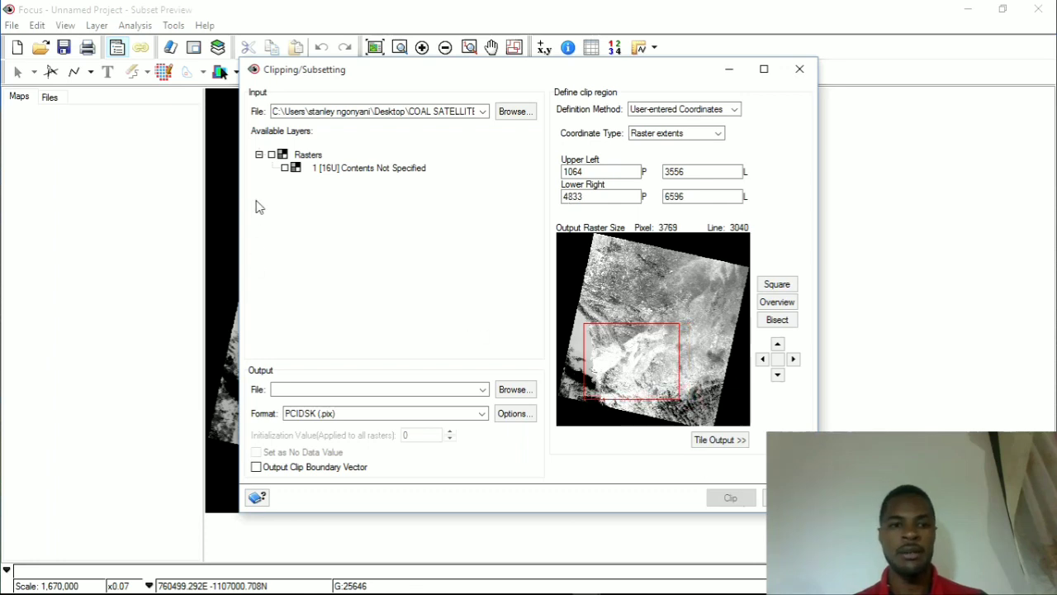
left_click(284, 169)
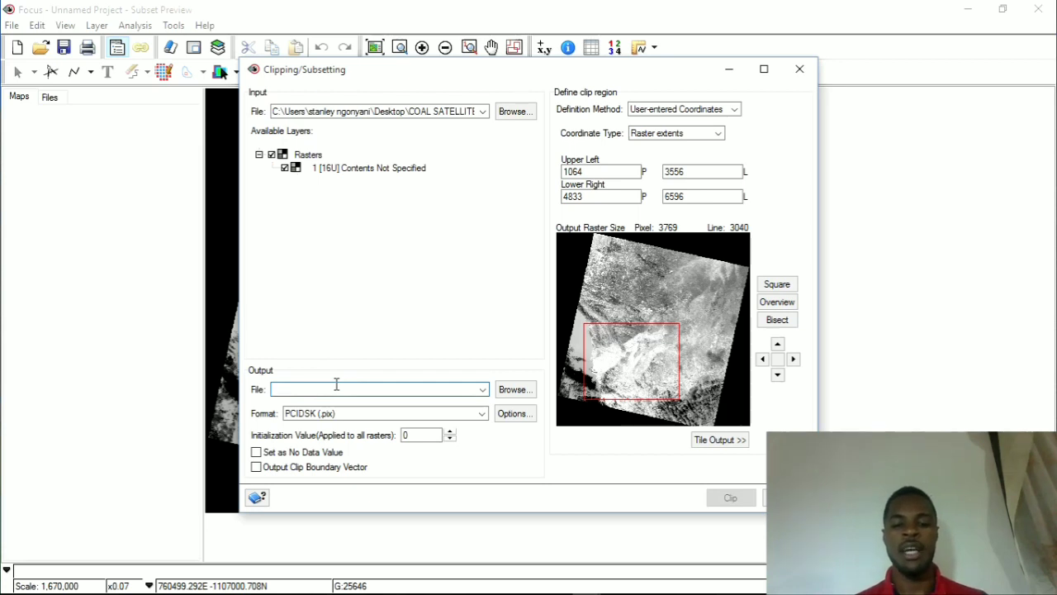
Name the output file clip in the COAL SATELLITE folder, run the clip in PCIDSK format and close the tool
type("clip")
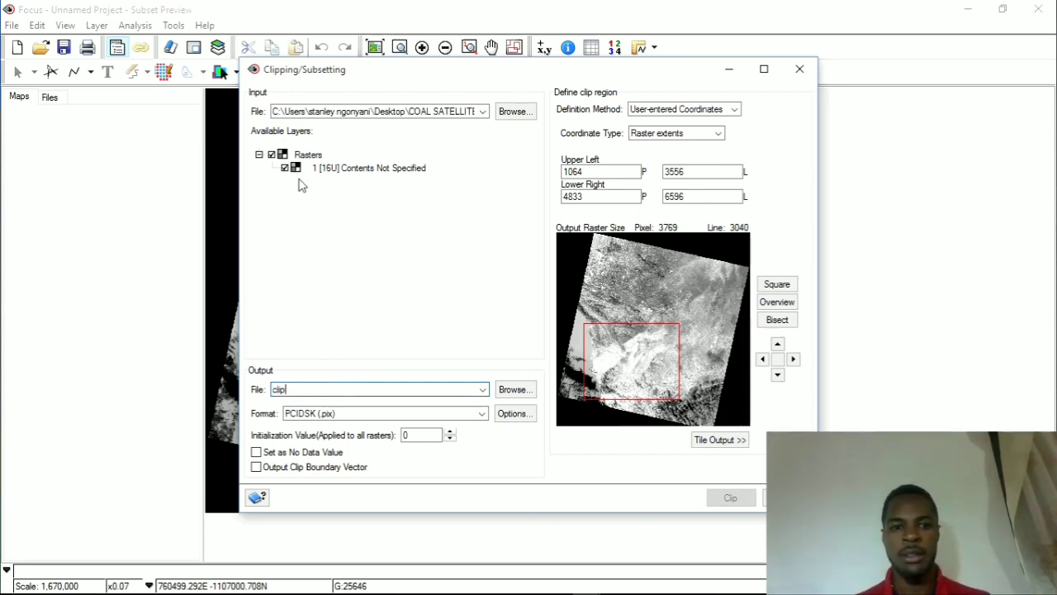
left_click(516, 389)
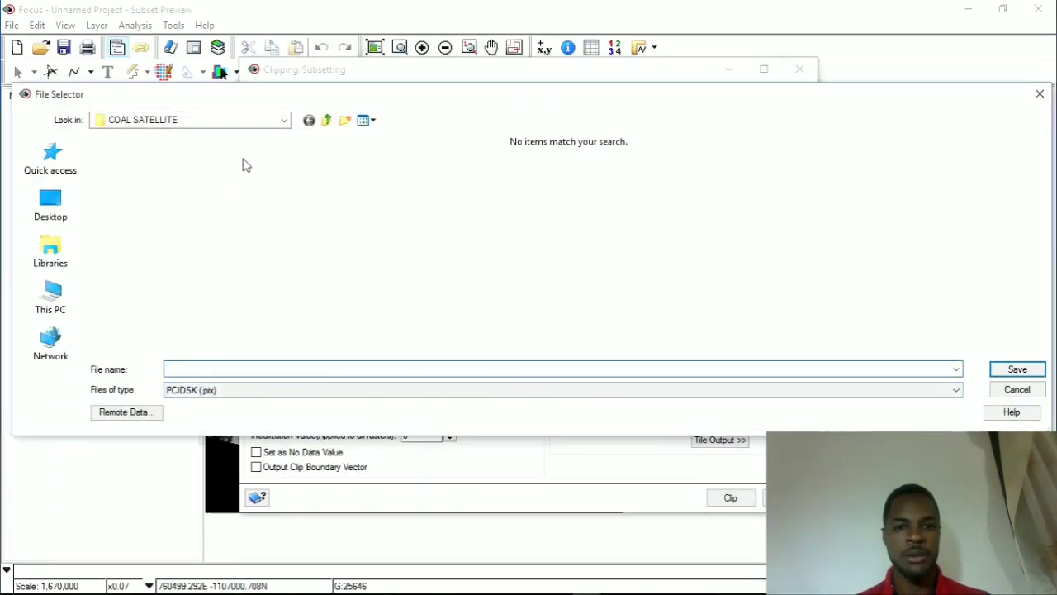
left_click(238, 369)
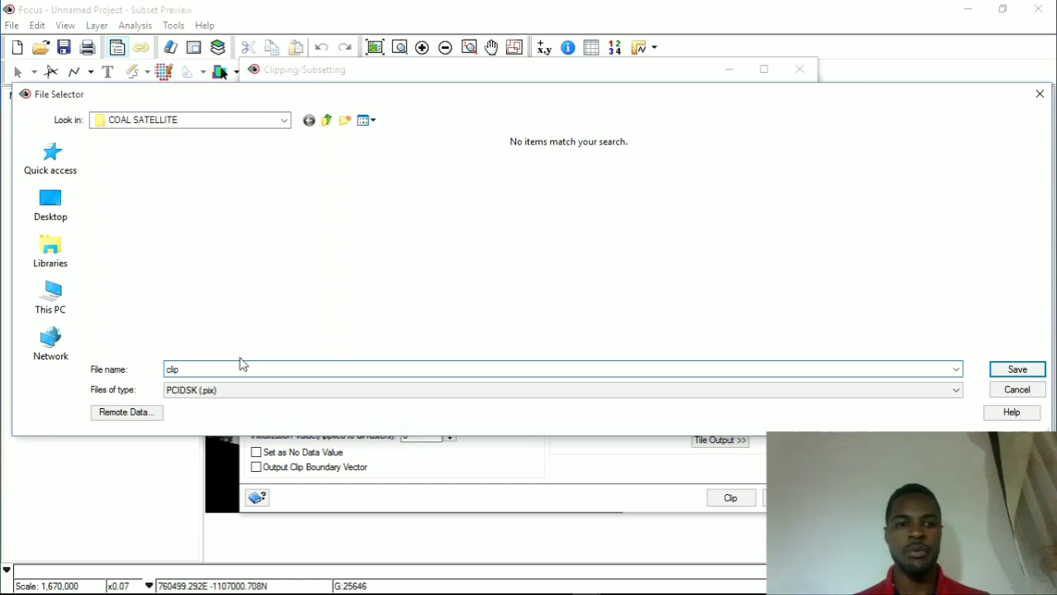
left_click(1018, 371)
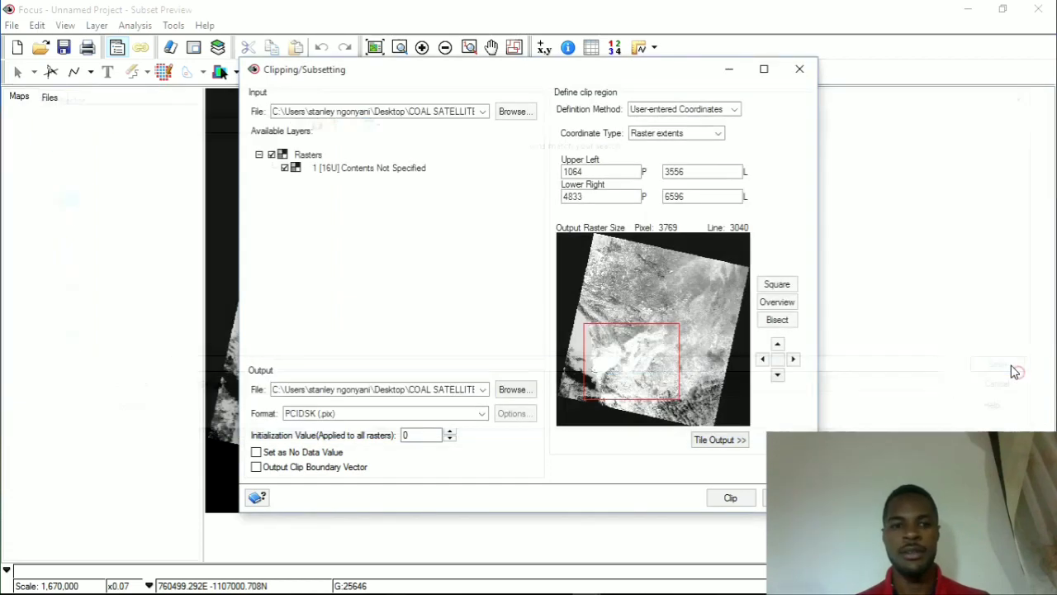
left_click(729, 498)
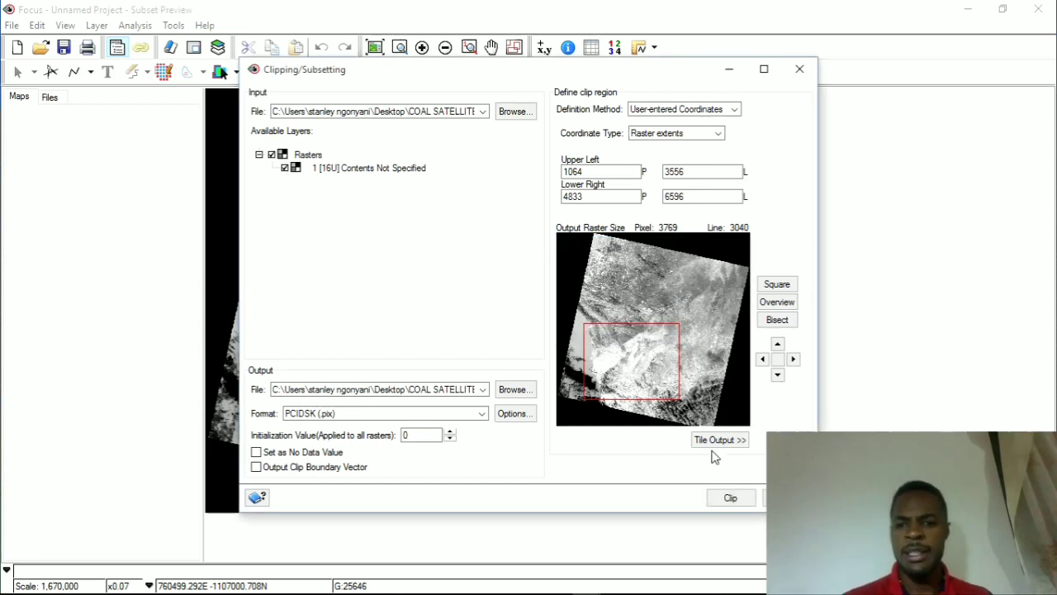
left_click(800, 68)
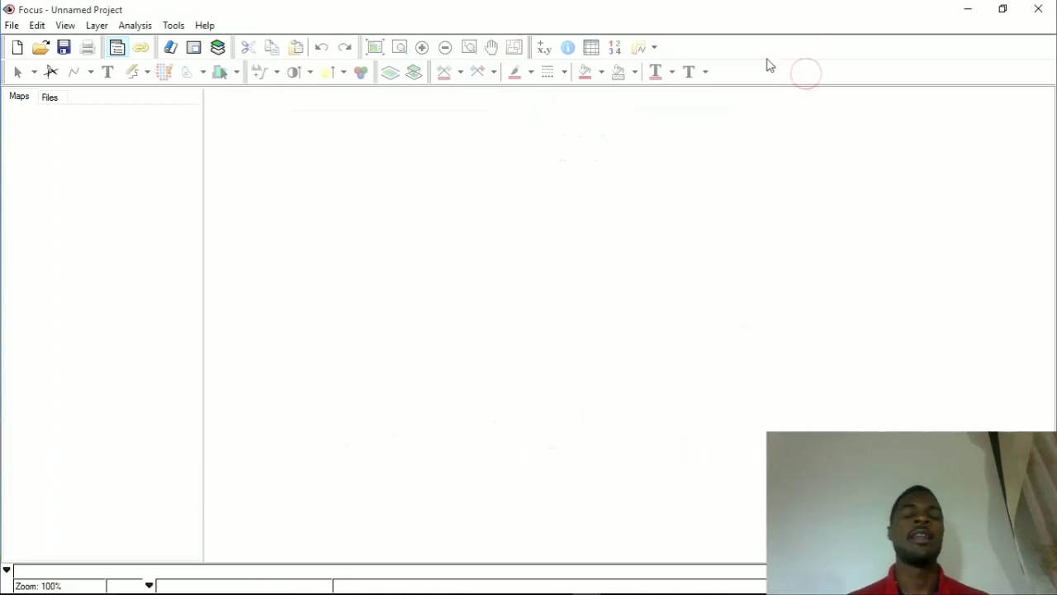
Open the LINE : Lineament Extraction algorithm from the Geological/Geophysical Analysis group of the algorithm library
left_click(173, 25)
left_click(212, 46)
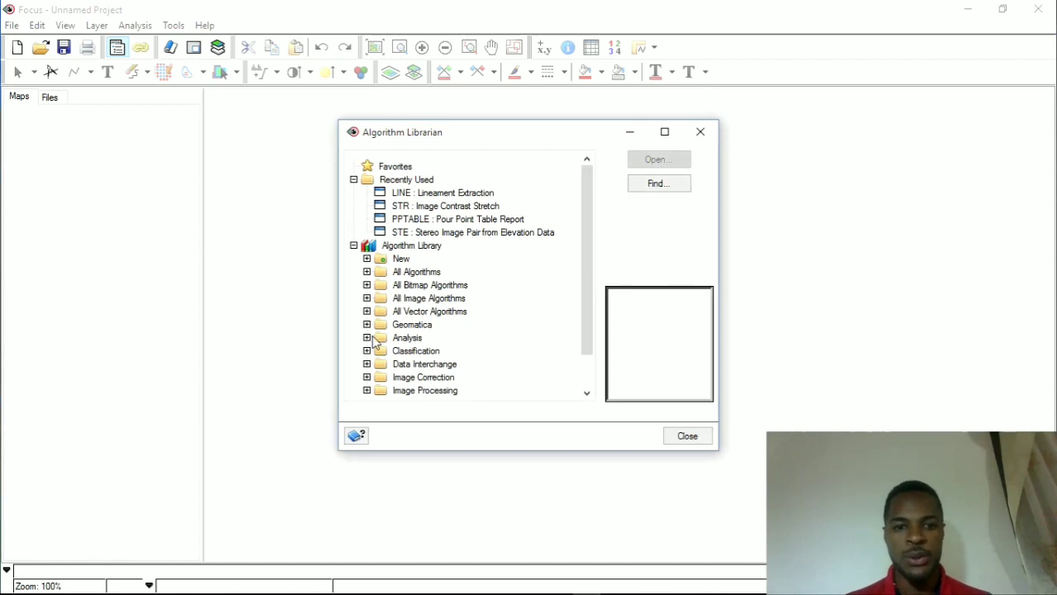
left_click(367, 337)
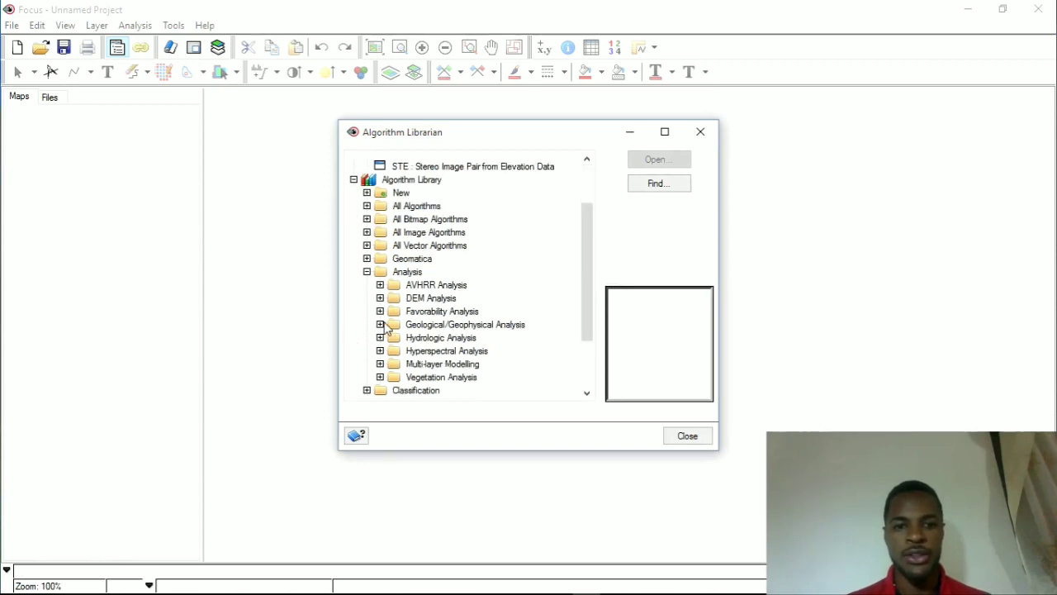
left_click(381, 325)
scroll(505, 297, "down", 1)
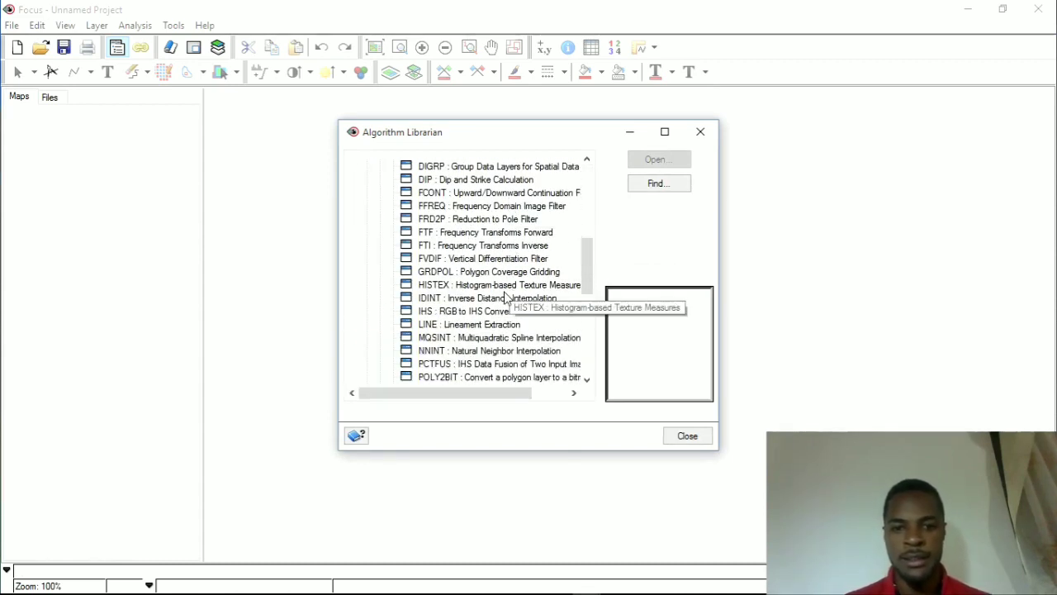
scroll(529, 324, "down", 2)
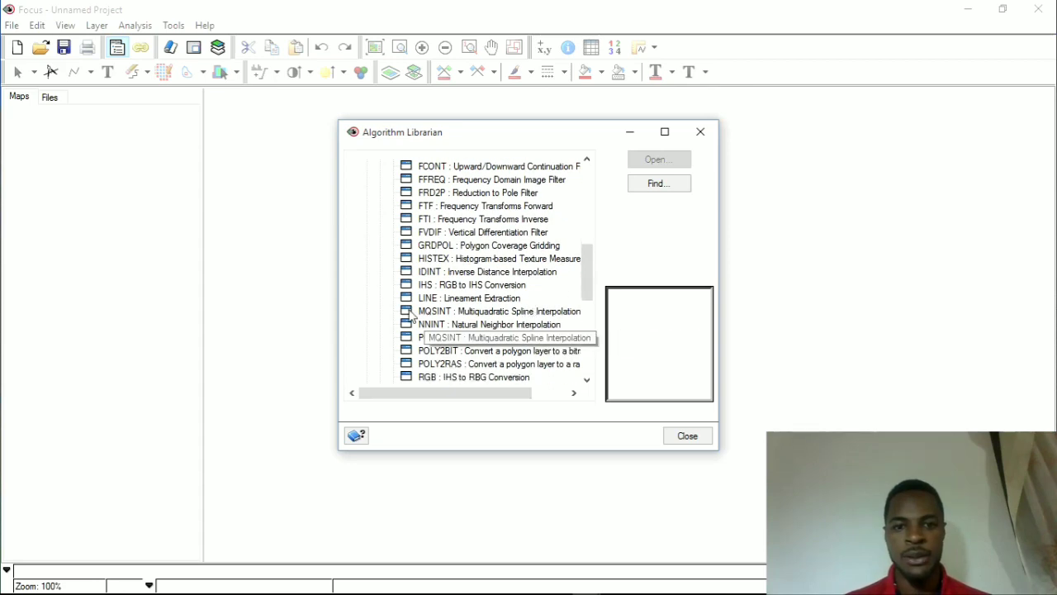
double_click(426, 298)
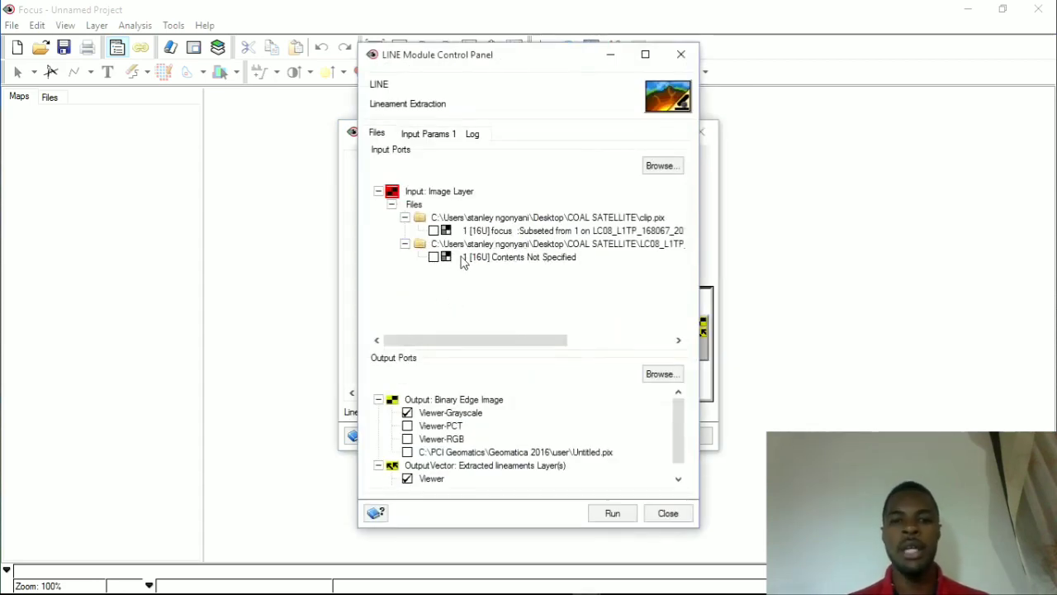
Use the raster layer of clip.pix as input, run the lineament extraction to the viewer and close the algorithm windows
left_click(661, 166)
left_click(132, 174)
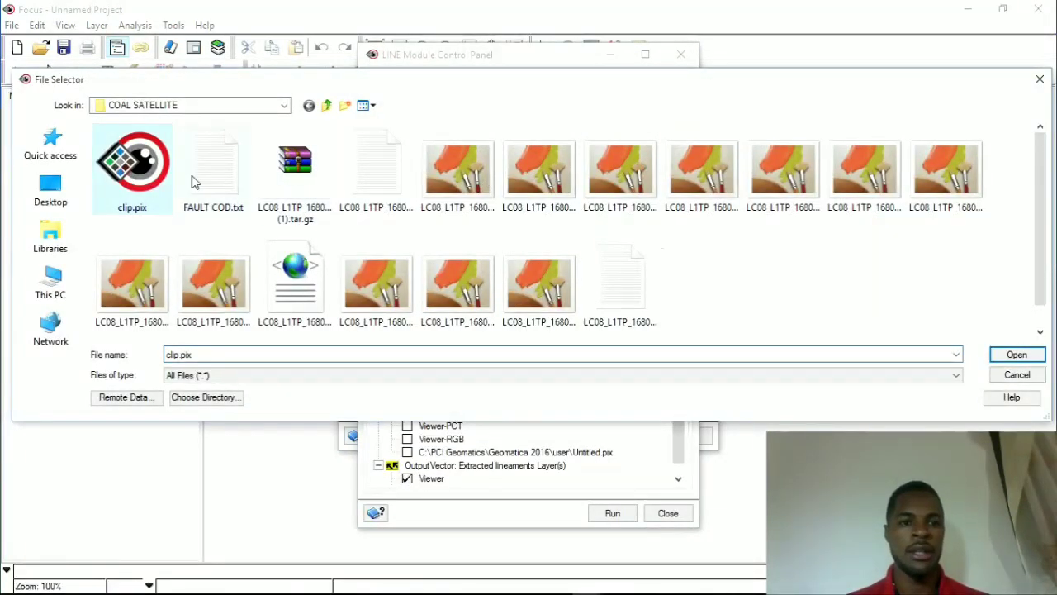
left_click(1016, 354)
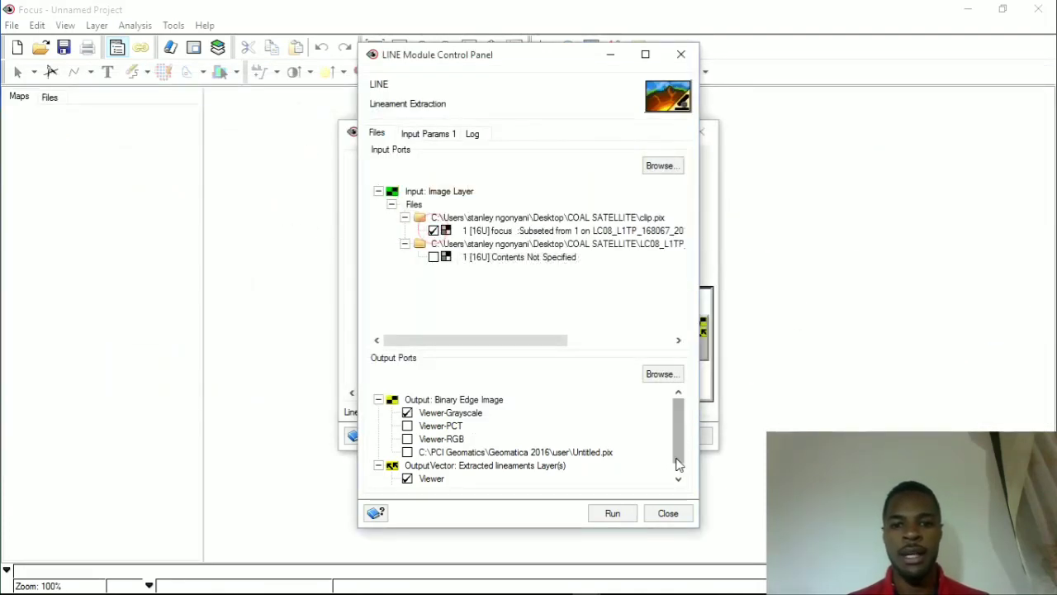
left_click(618, 513)
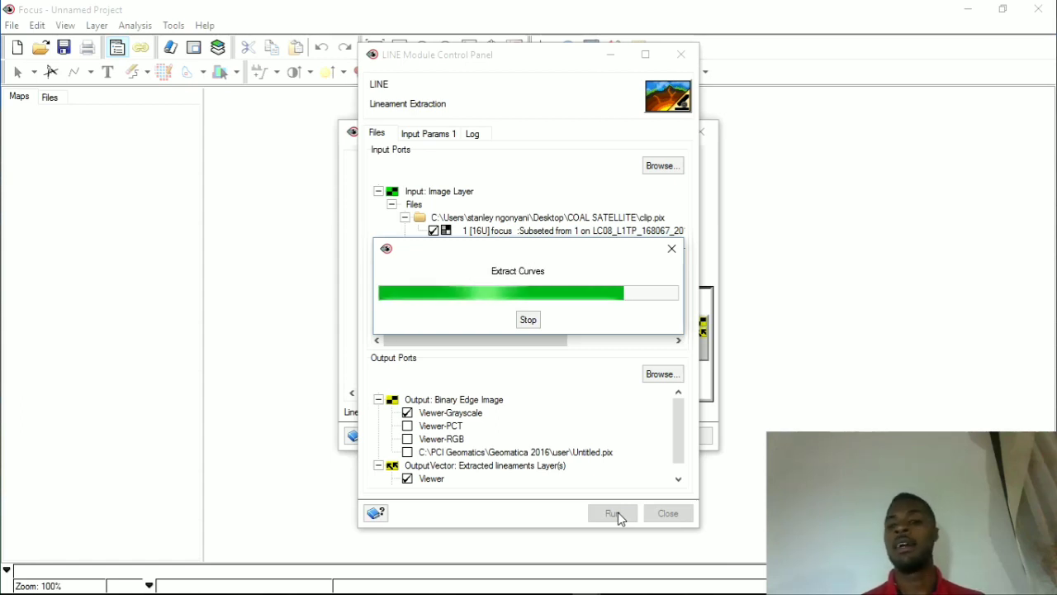
left_click(682, 55)
left_click(700, 132)
Start saving the Extracted lineaments layer to a new output file and name it matiko
scroll(579, 389, "down", 2)
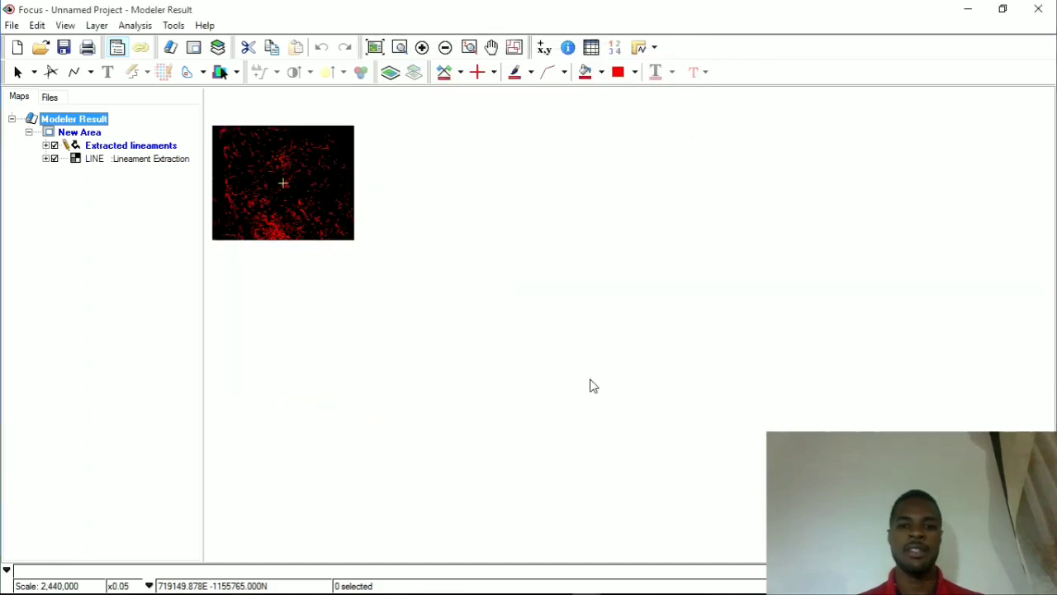
scroll(530, 373, "up", 4)
scroll(529, 372, "up", 2)
left_click_drag(632, 372, 602, 355)
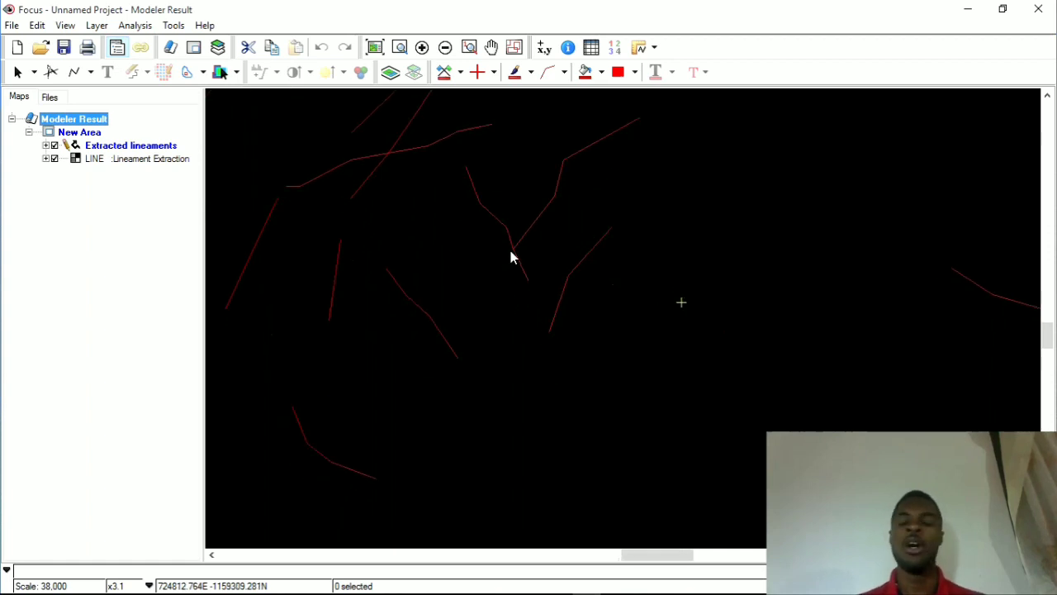
scroll(473, 221, "down", 2)
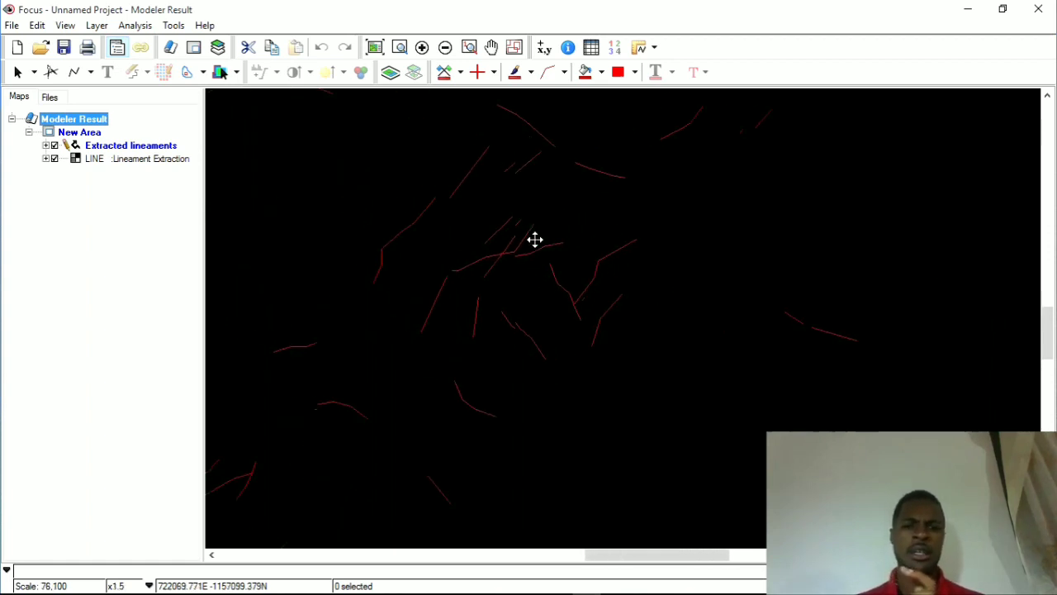
left_click(172, 146)
right_click(172, 147)
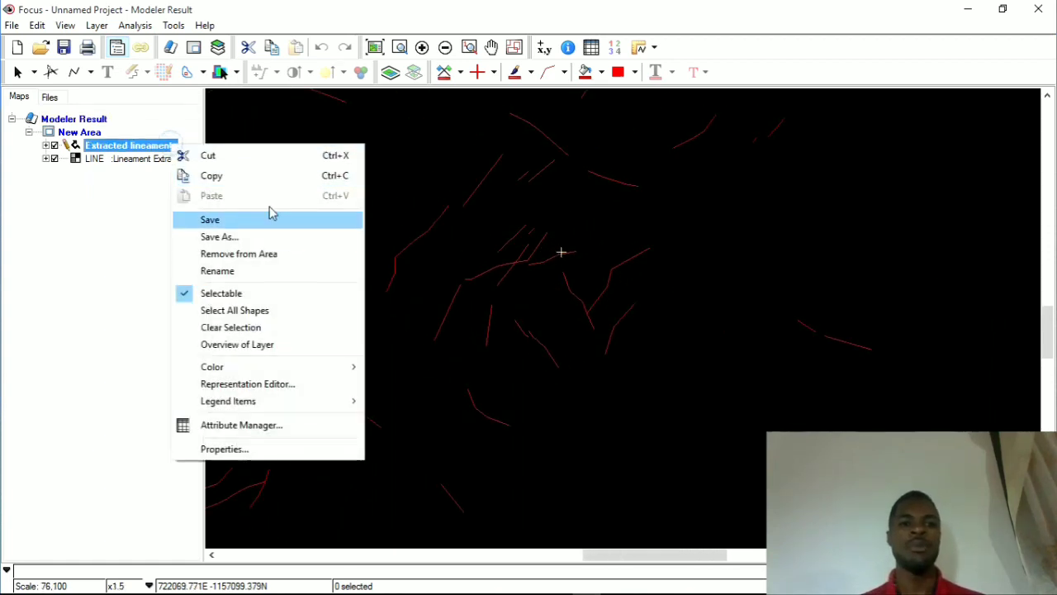
left_click(311, 237)
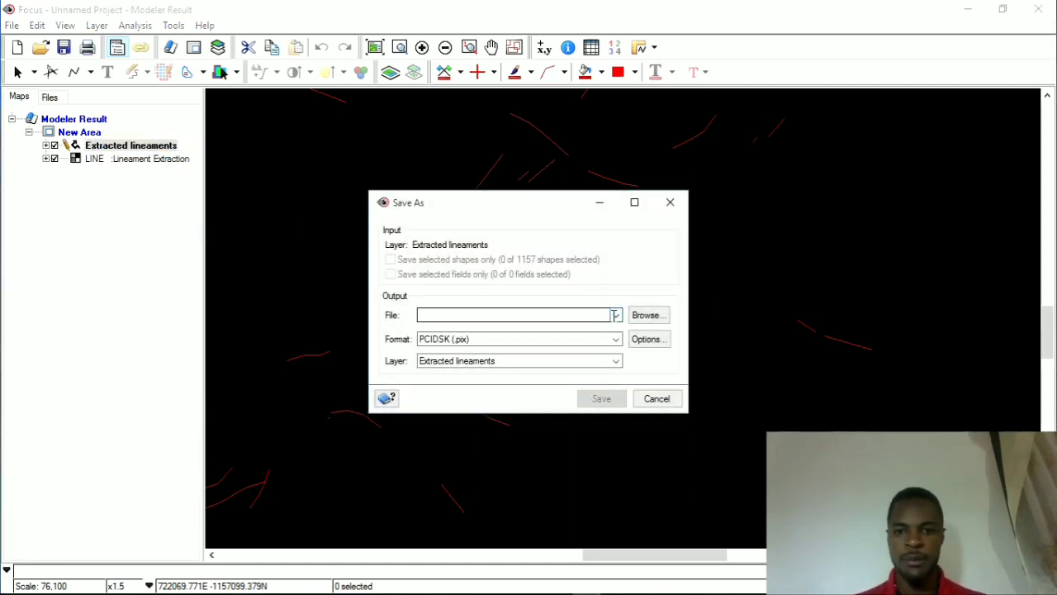
left_click(583, 311)
type("matiko")
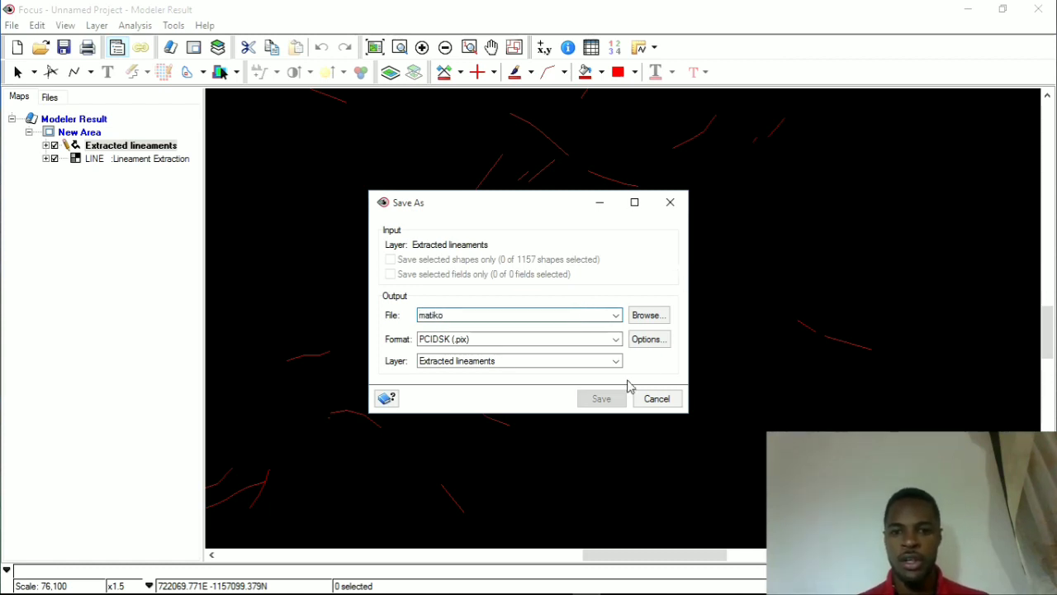
Set the output format to ArcView Shapefile (.shp) and save the layer, overwriting the existing matiko file
left_click(615, 338)
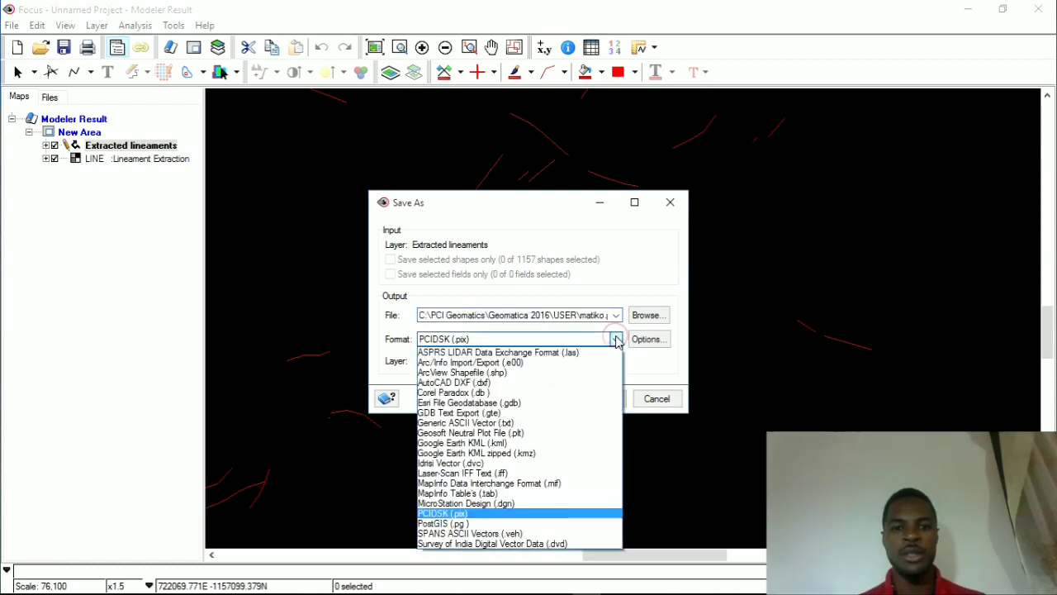
left_click(534, 372)
left_click(600, 399)
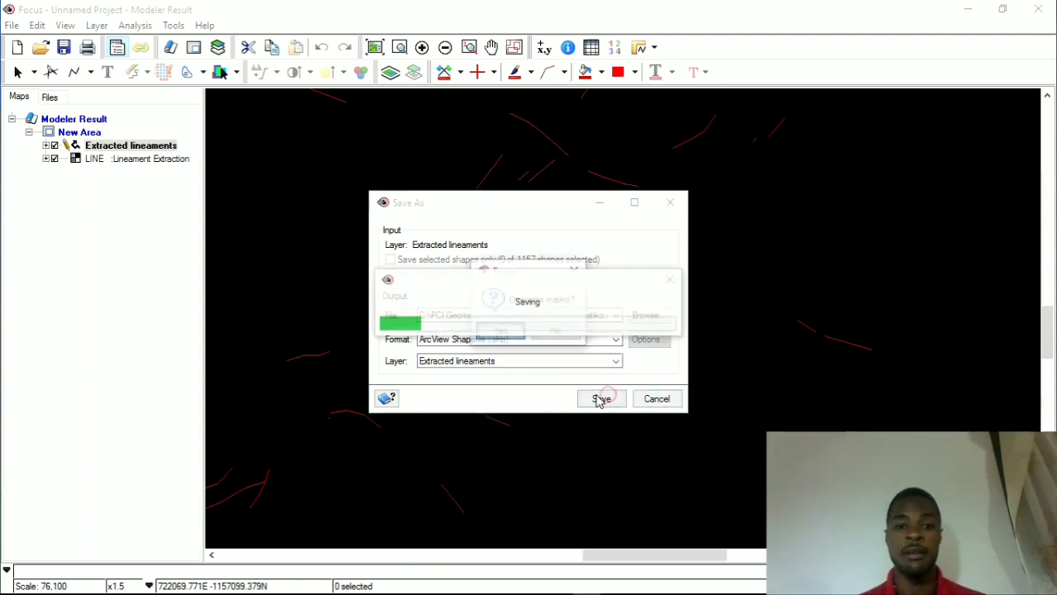
left_click(504, 332)
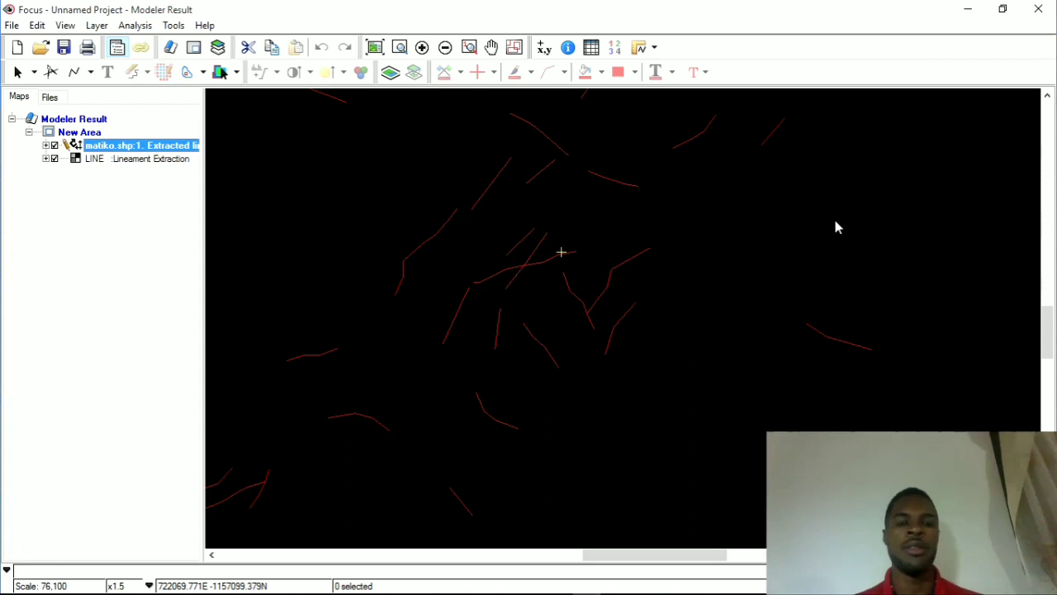
Switch to the open untitled ArcMap document
mouse_move(586, 588)
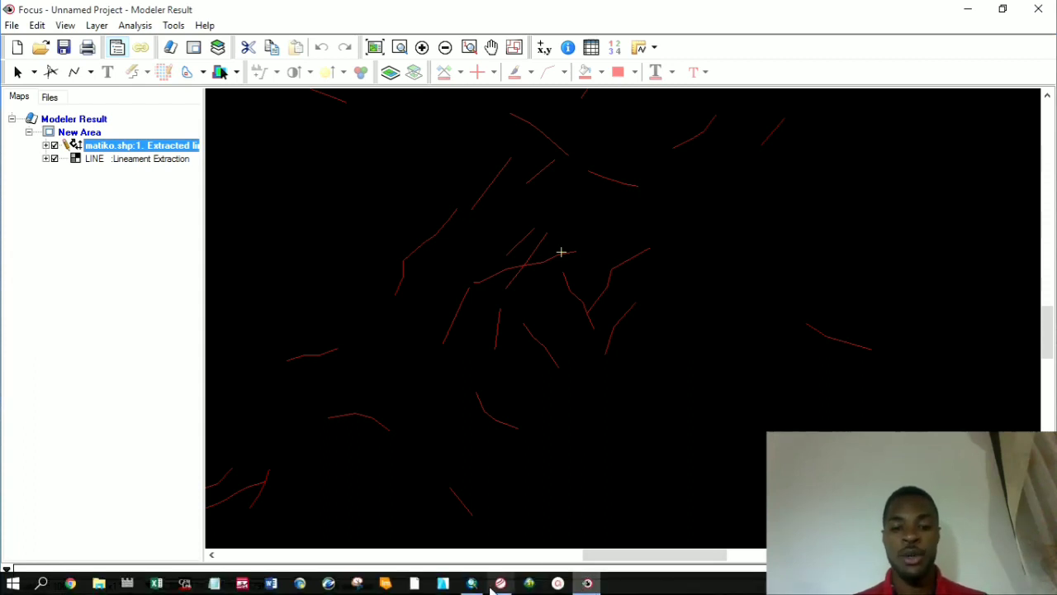
mouse_move(473, 585)
left_click(460, 531)
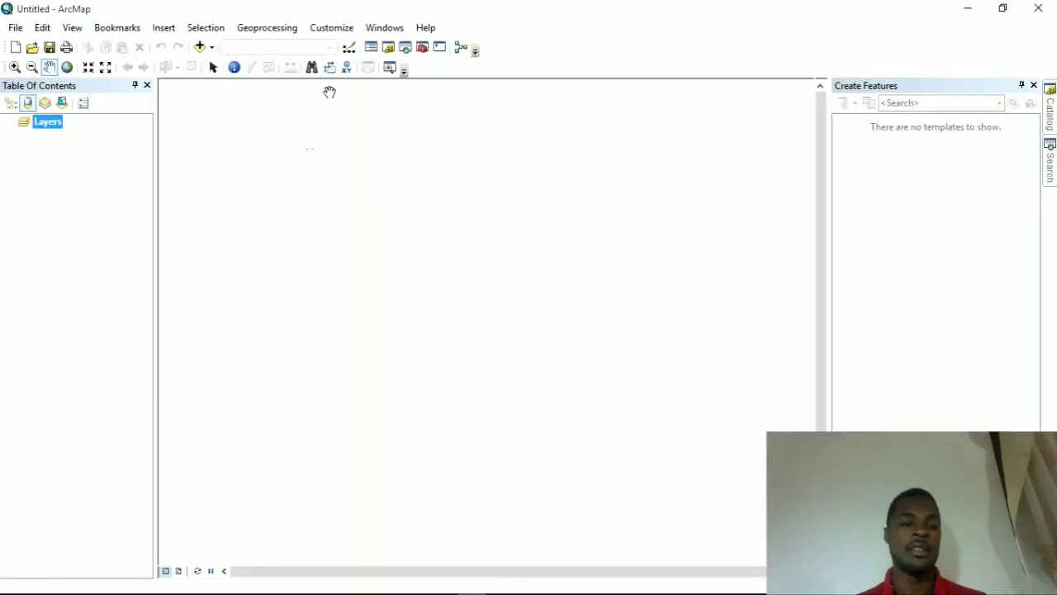
Add the clip.pix raster from the COAL SATELLITE folder to the map and build its pyramids
left_click(211, 48)
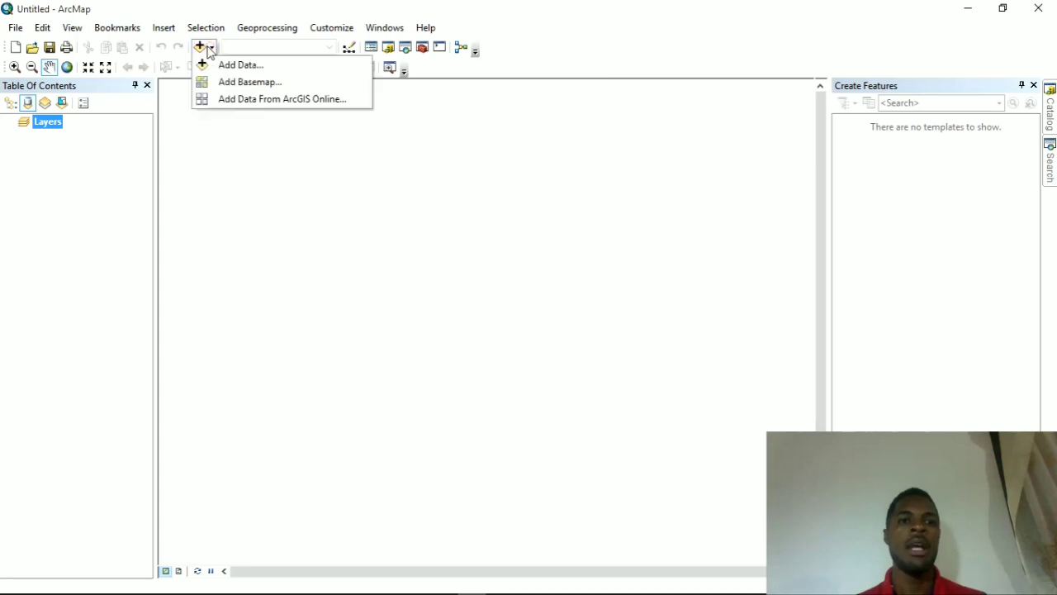
left_click(214, 66)
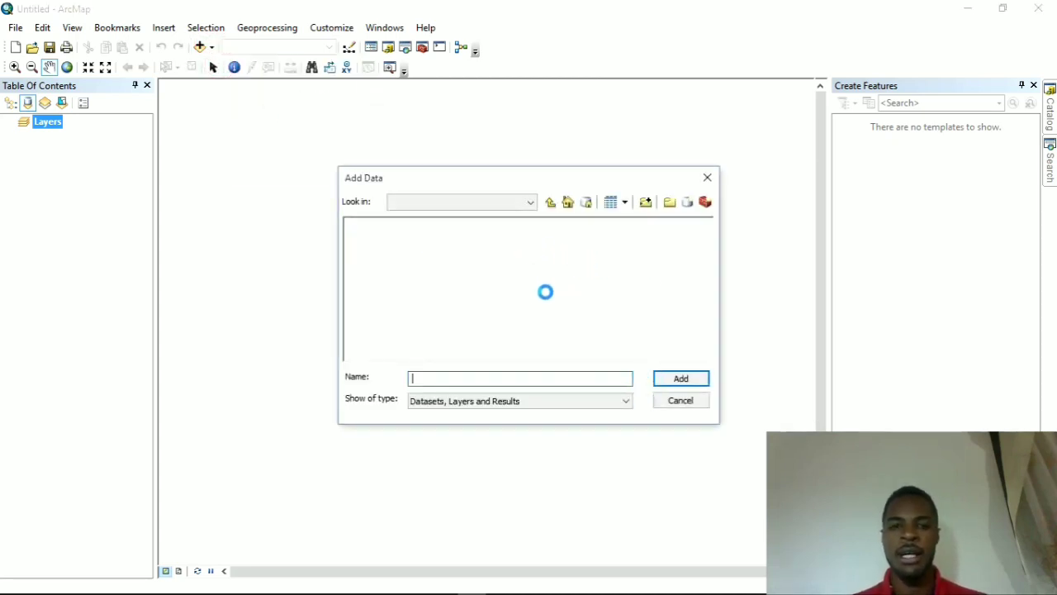
left_click(376, 225)
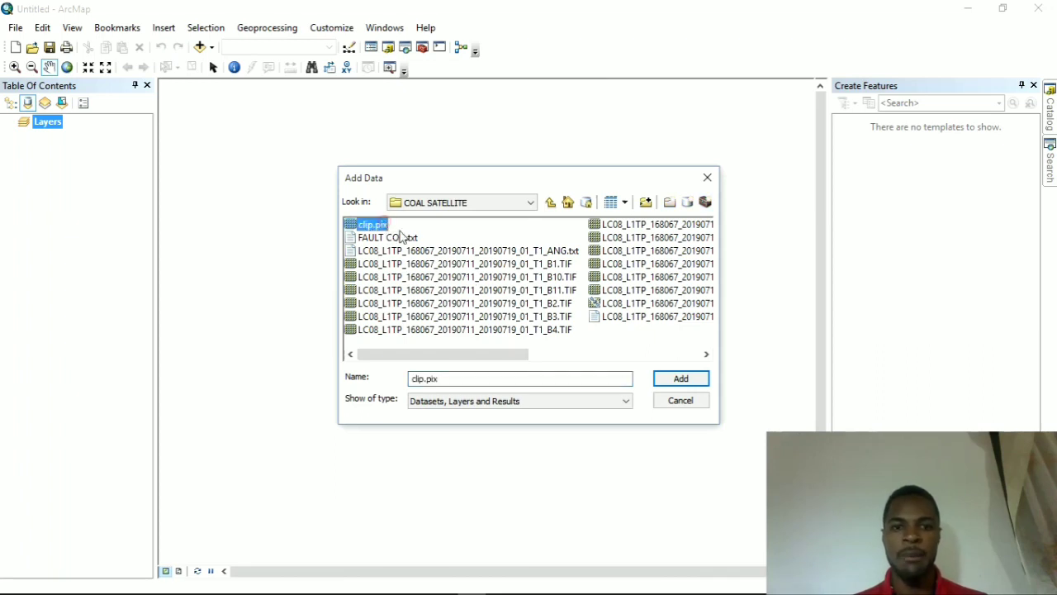
left_click(682, 377)
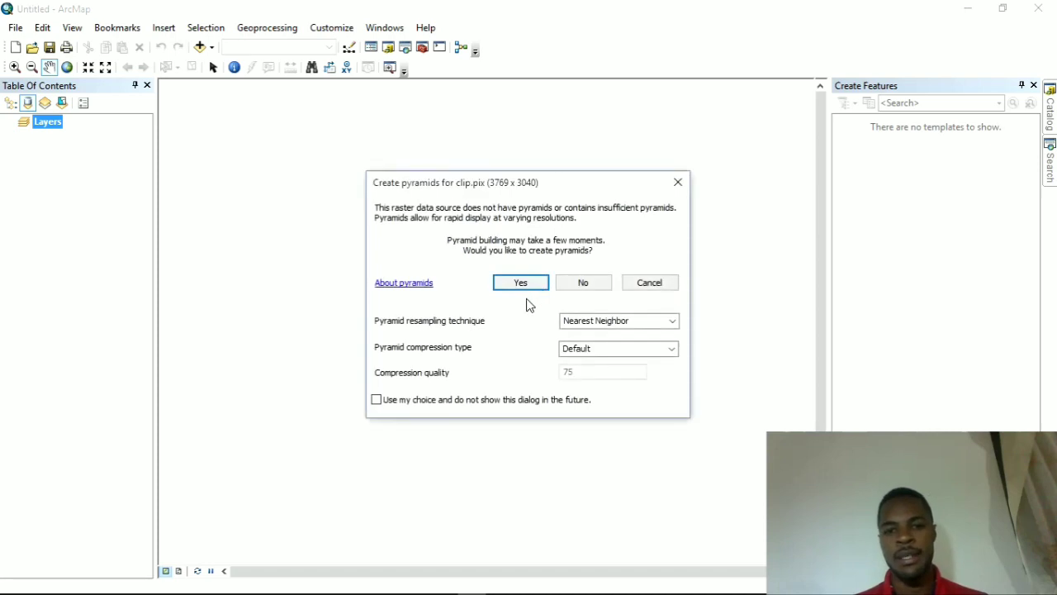
left_click(523, 282)
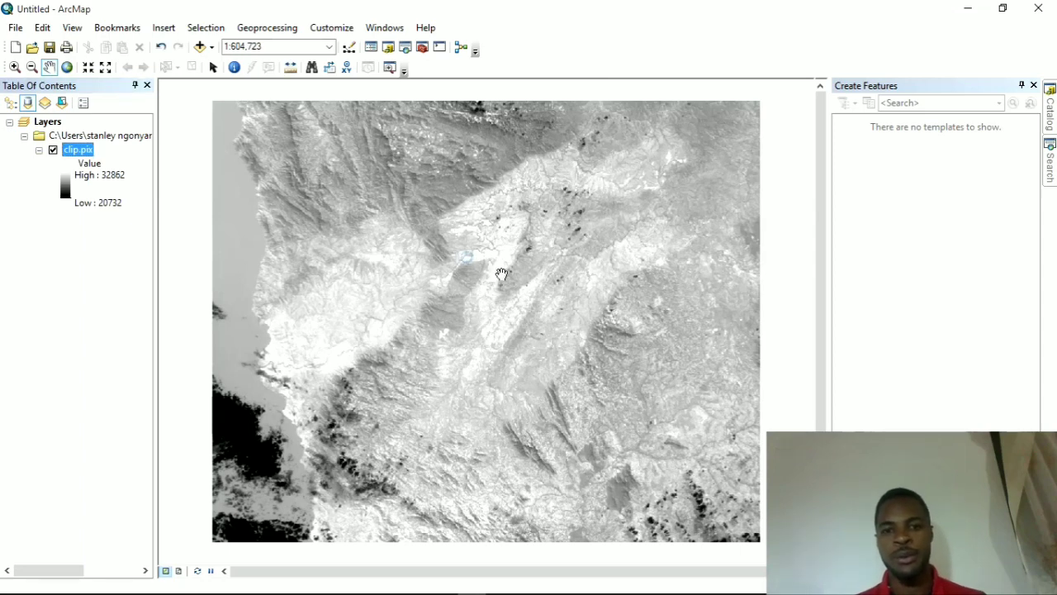
Set the data frame's coordinate system to the projected system WGS 1984 UTM Zone 36S
left_click(467, 257)
right_click(436, 282)
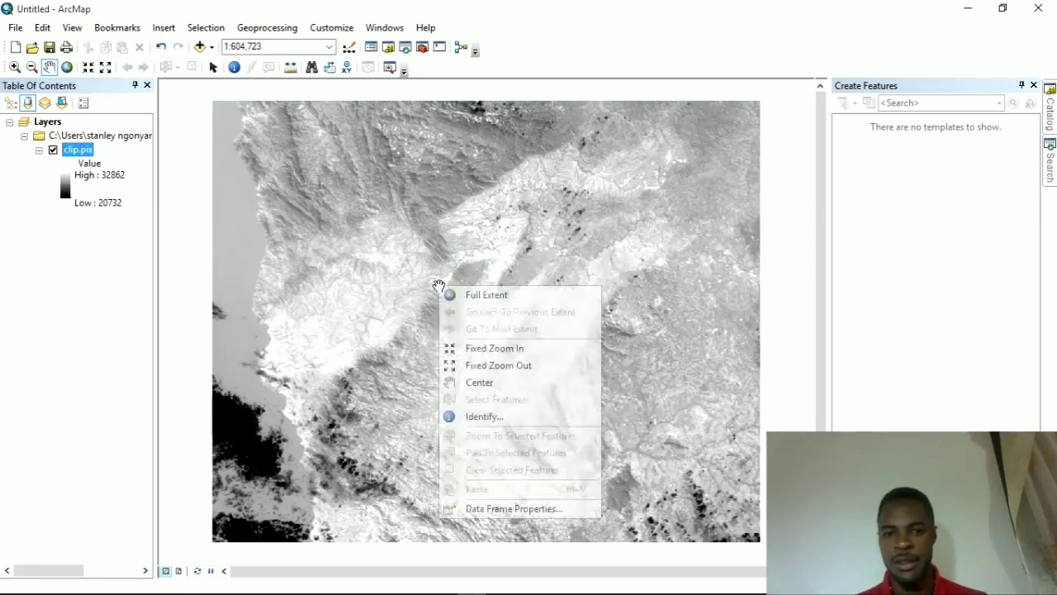
left_click(522, 502)
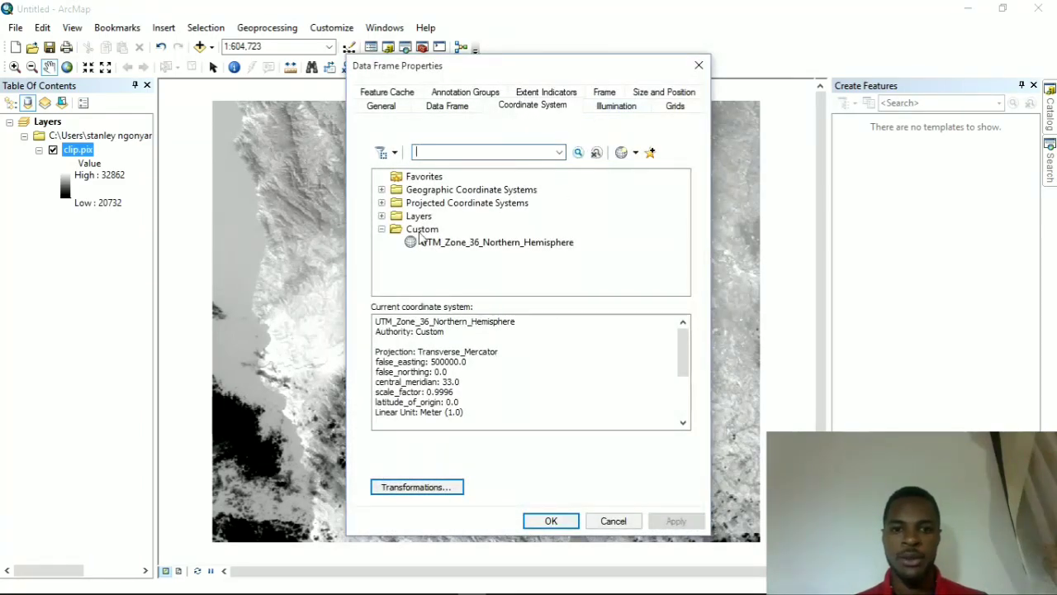
left_click(382, 204)
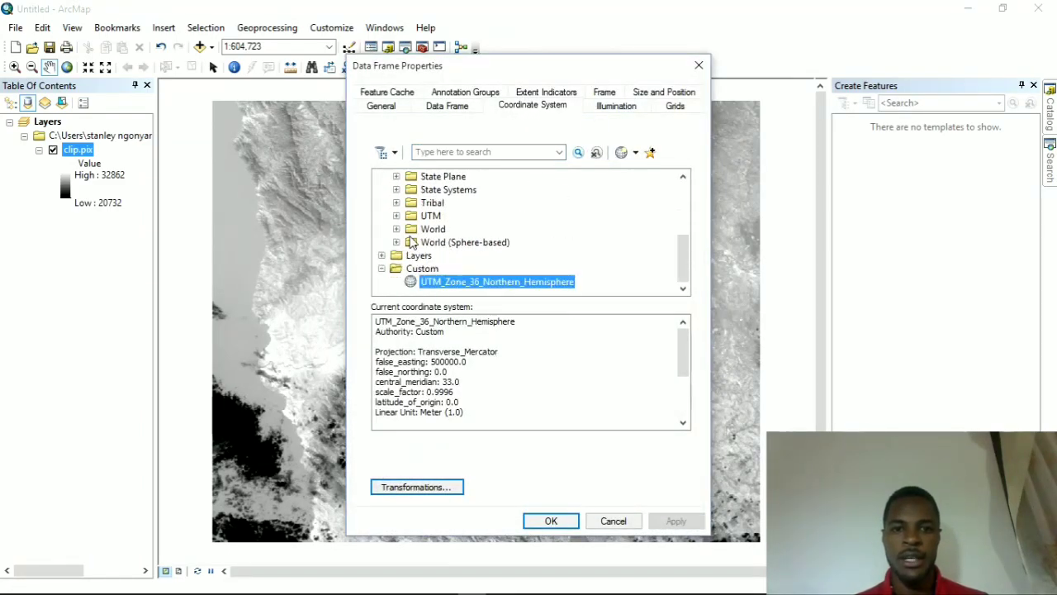
left_click(395, 220)
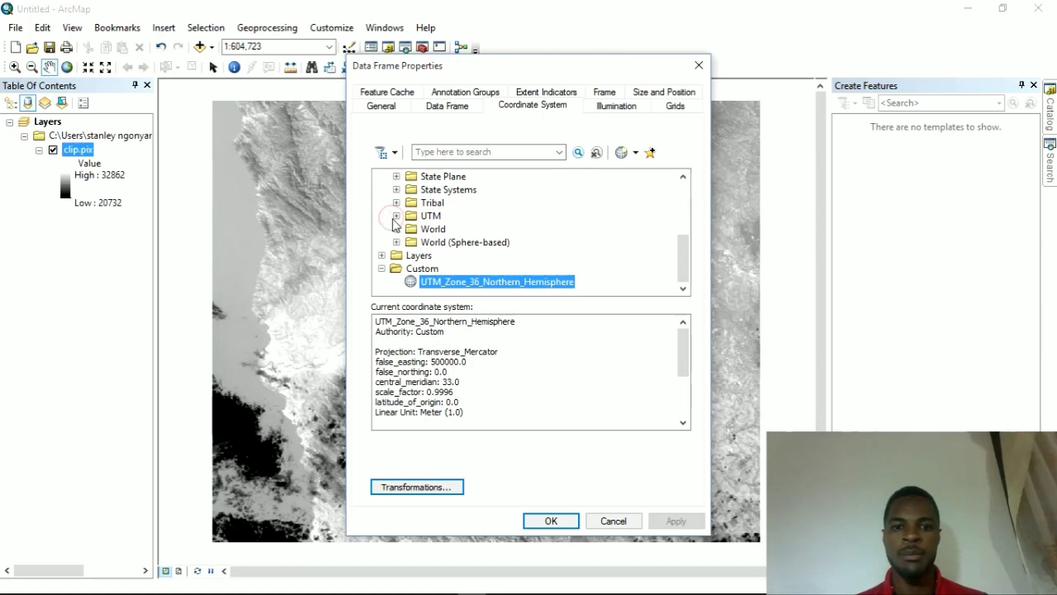
scroll(450, 253, "down", 3)
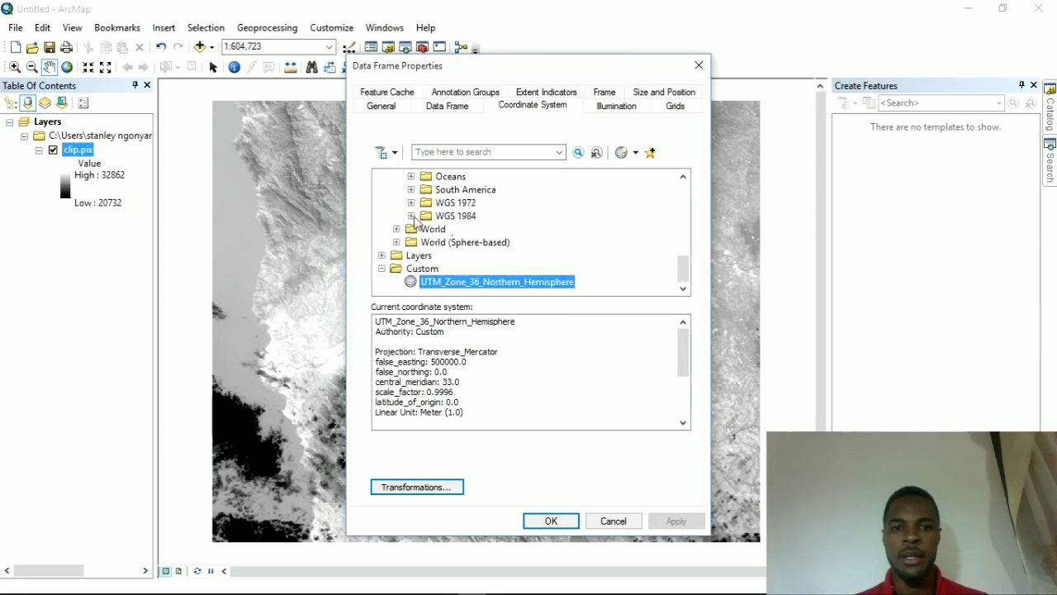
left_click(412, 215)
left_click(425, 242)
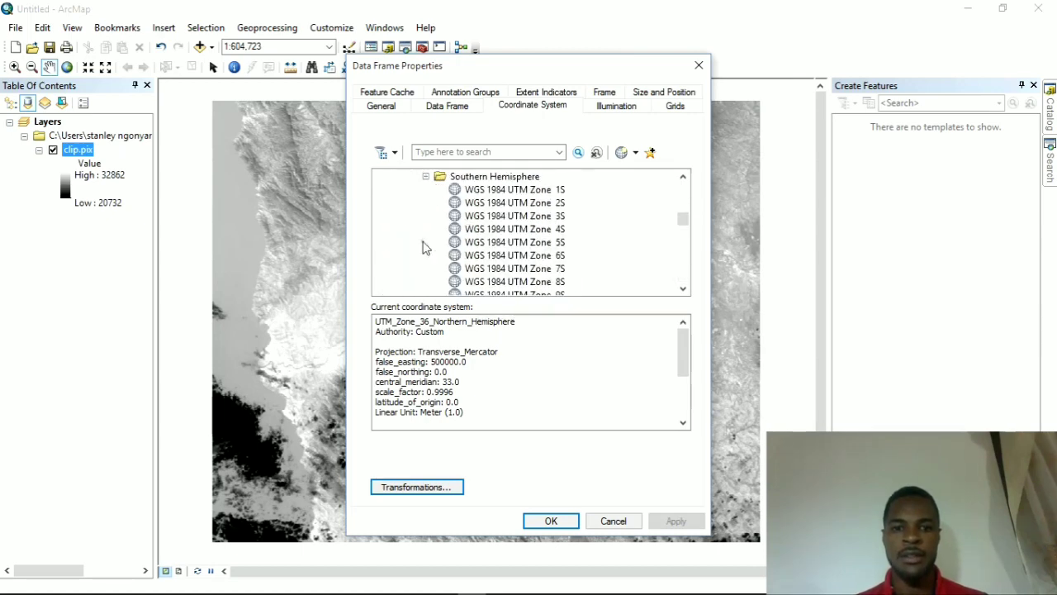
scroll(463, 248, "down", 8)
scroll(570, 248, "down", 2)
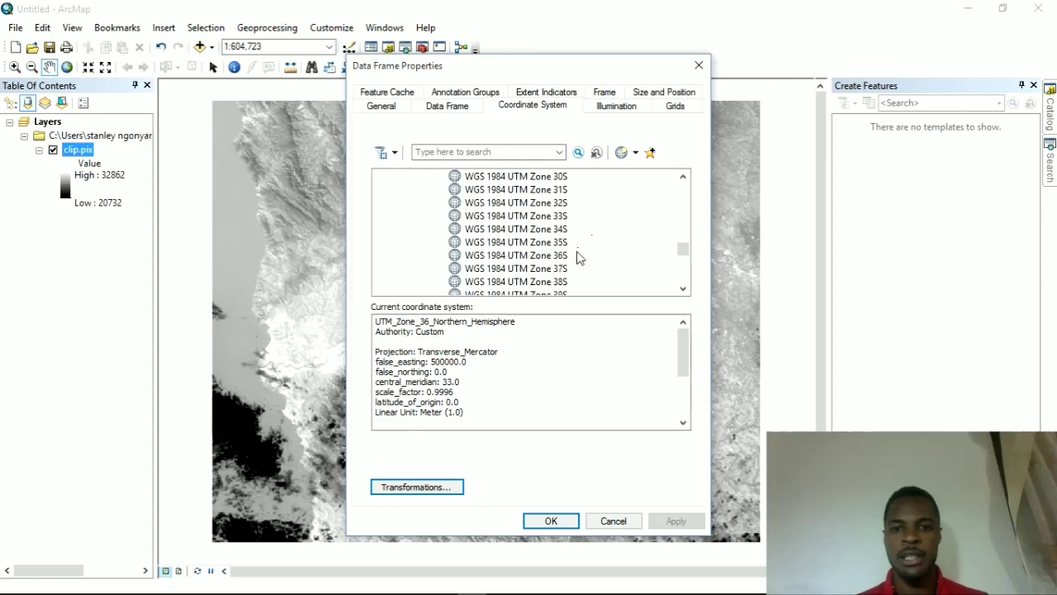
left_click(543, 256)
left_click(551, 521)
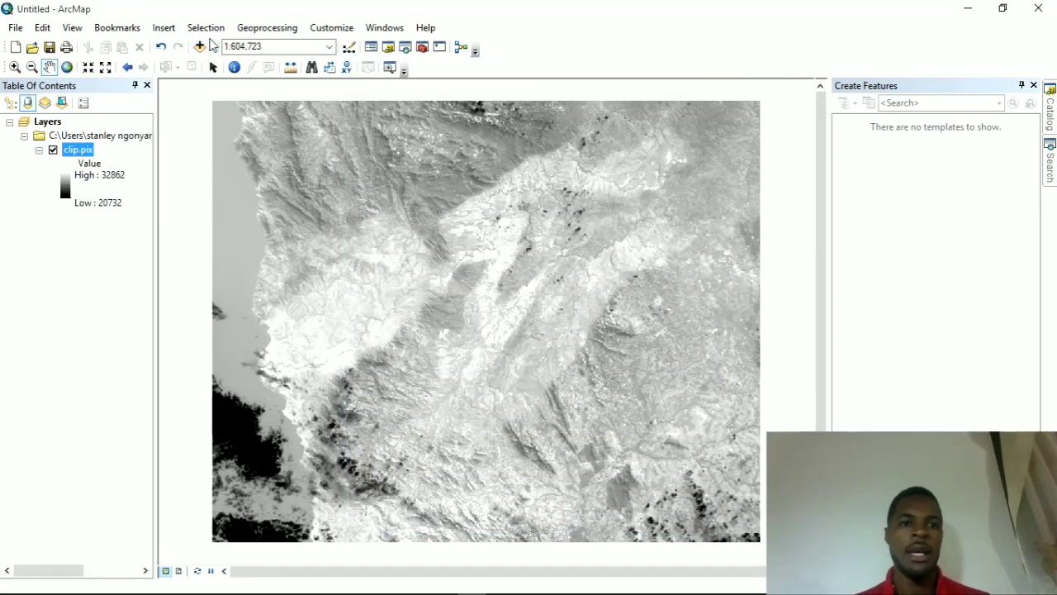
Look through the COAL SATELLITE folder for the saved lineament shapefile to add to the map
left_click(212, 47)
left_click(236, 64)
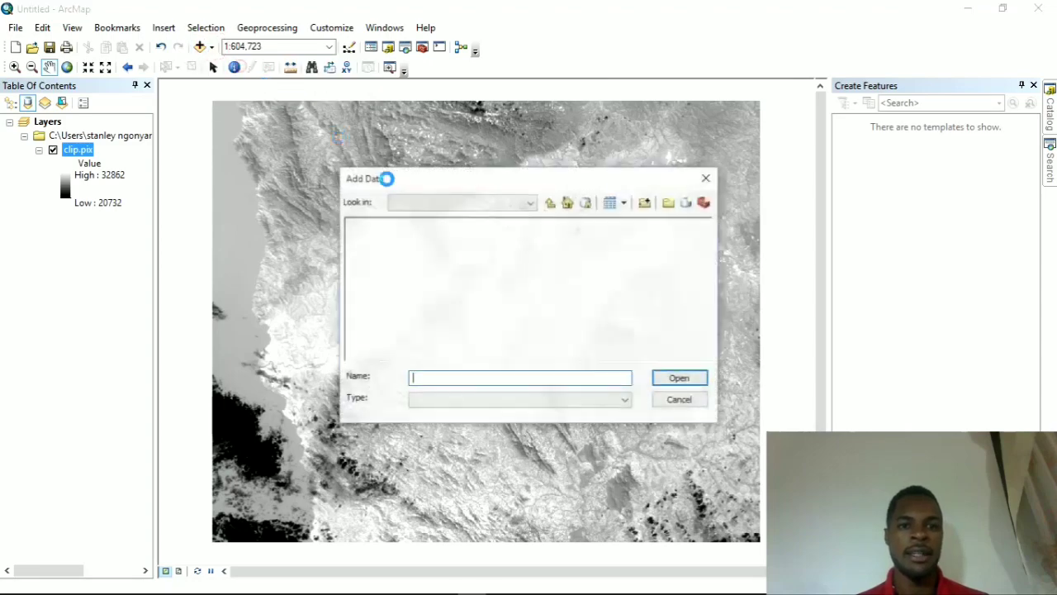
scroll(554, 308, "down", 3)
scroll(520, 294, "up", 3)
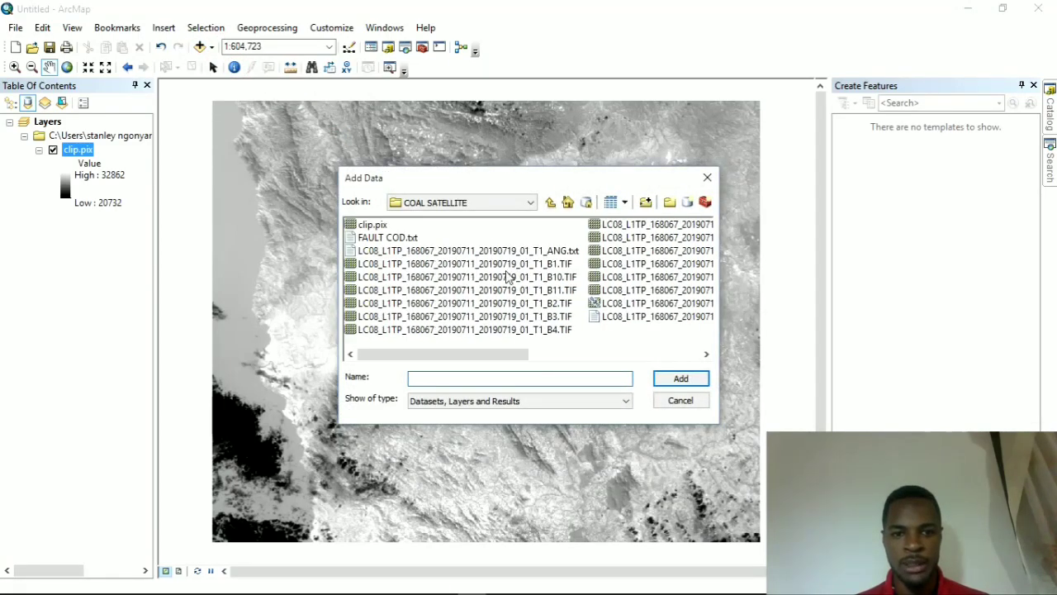
scroll(510, 282, "down", 3)
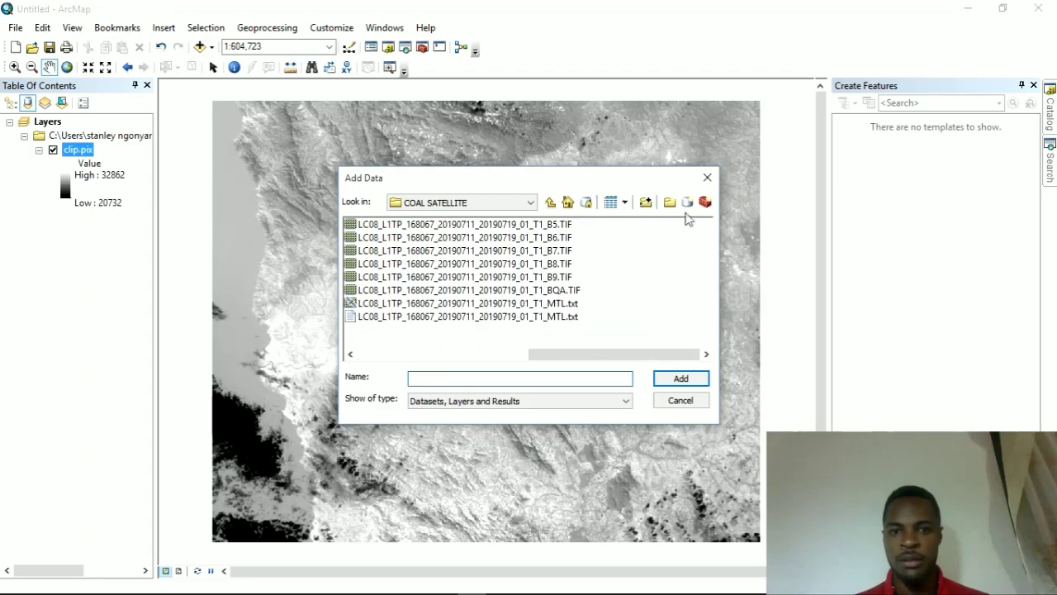
left_click(707, 177)
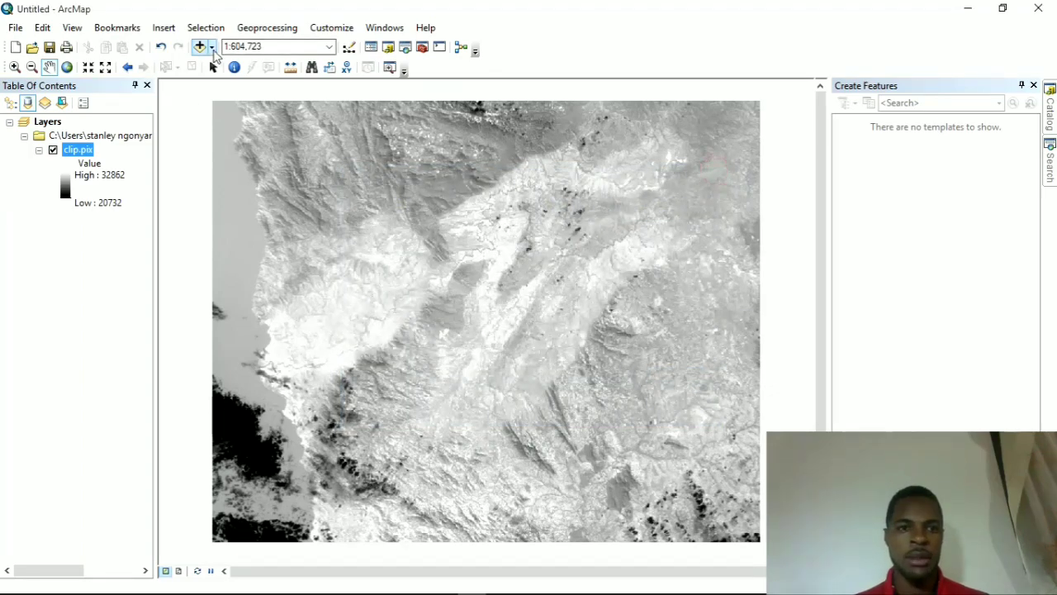
left_click(212, 48)
left_click(216, 64)
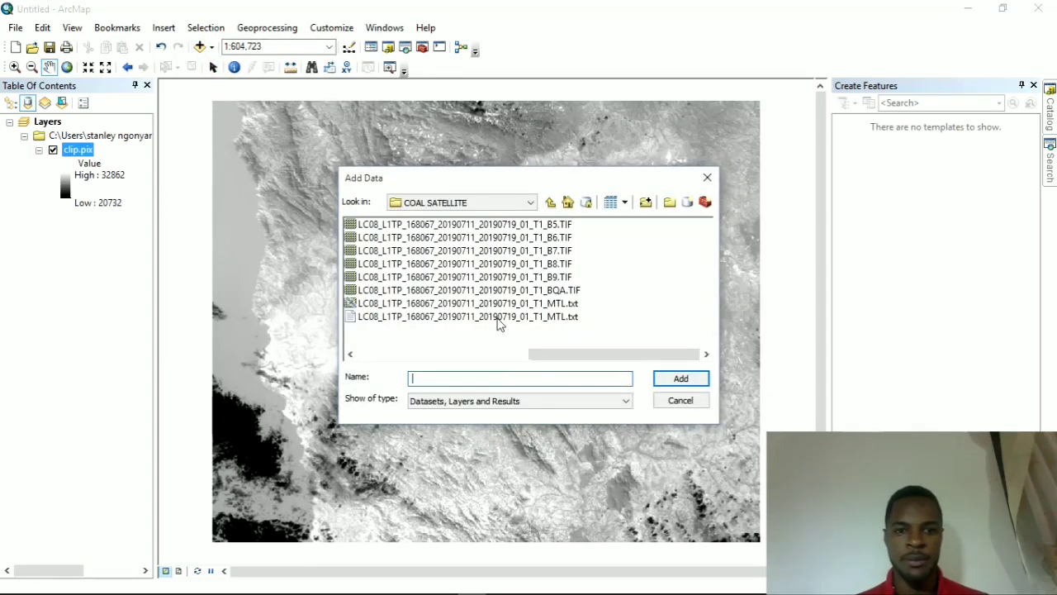
scroll(479, 292, "up", 3)
scroll(416, 233, "down", 3)
scroll(446, 275, "up", 3)
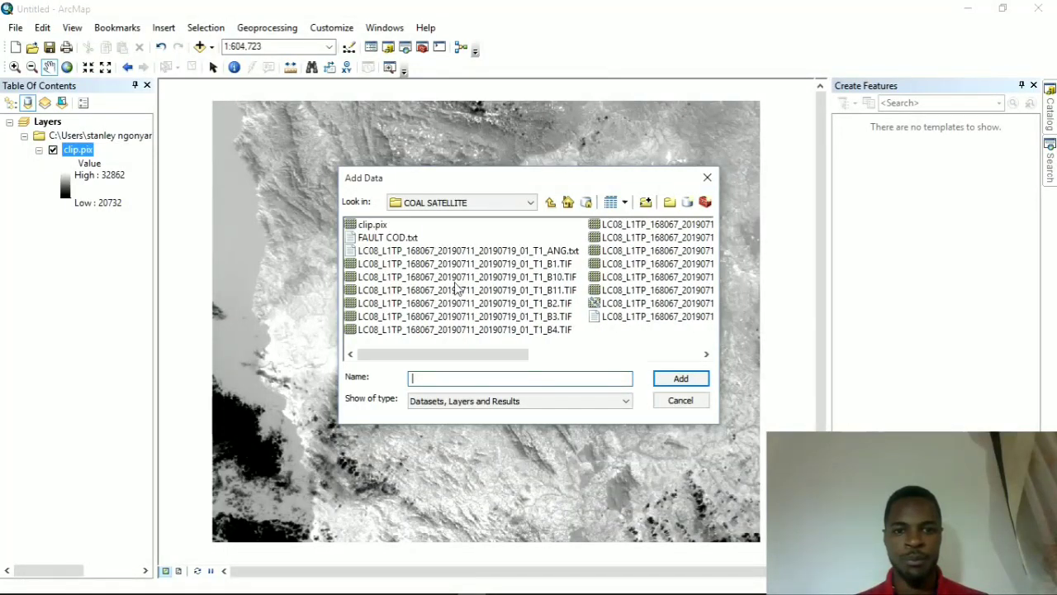
scroll(466, 293, "down", 3)
scroll(479, 295, "up", 3)
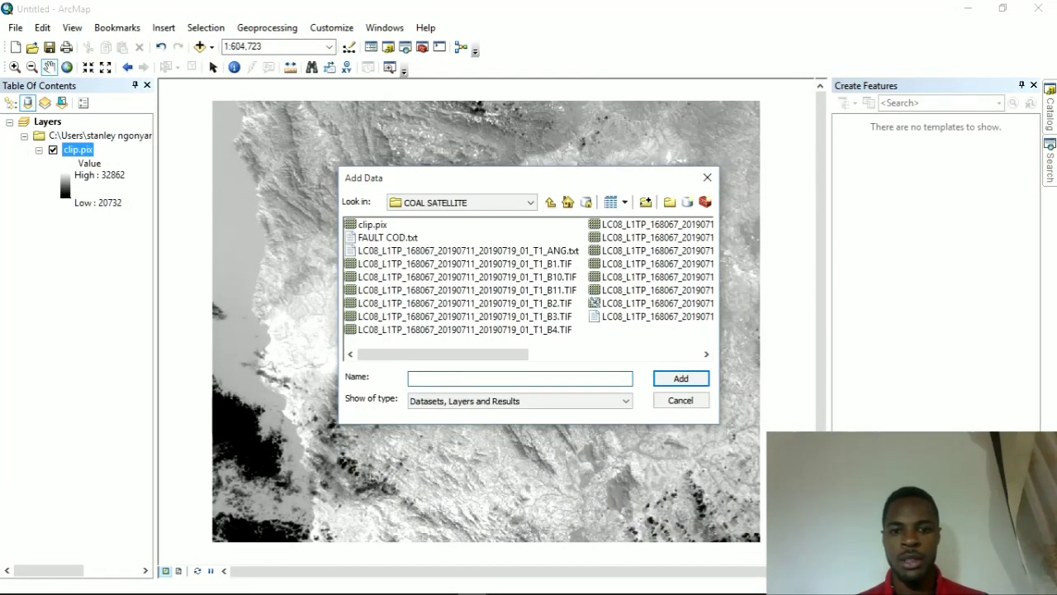
Switch to Focus and start saving the Extracted lineaments layer as a new file in ArcView Shapefile (.shp) format
mouse_move(587, 590)
left_click(590, 541)
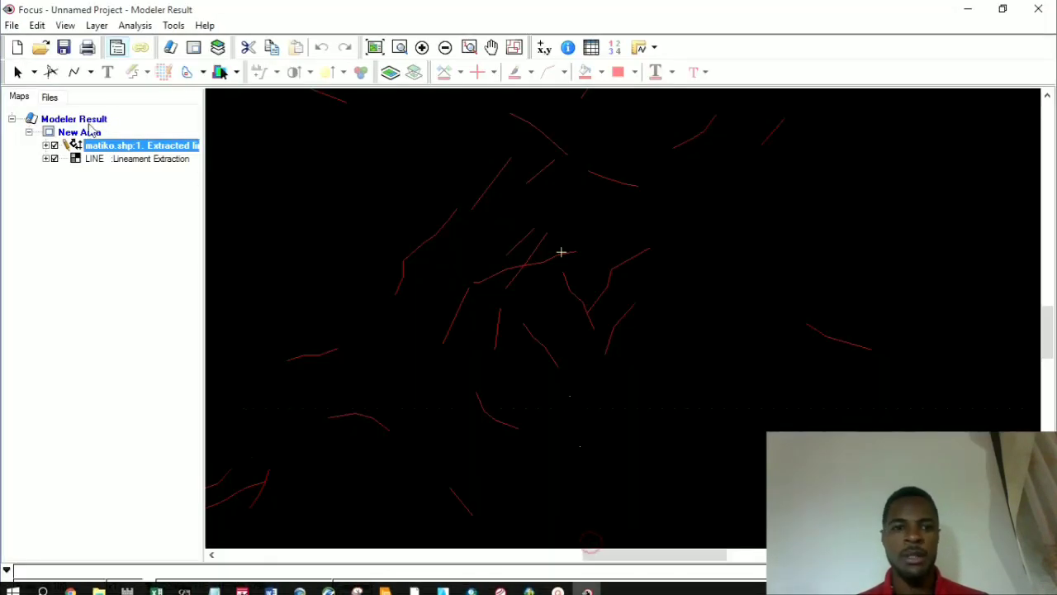
right_click(124, 146)
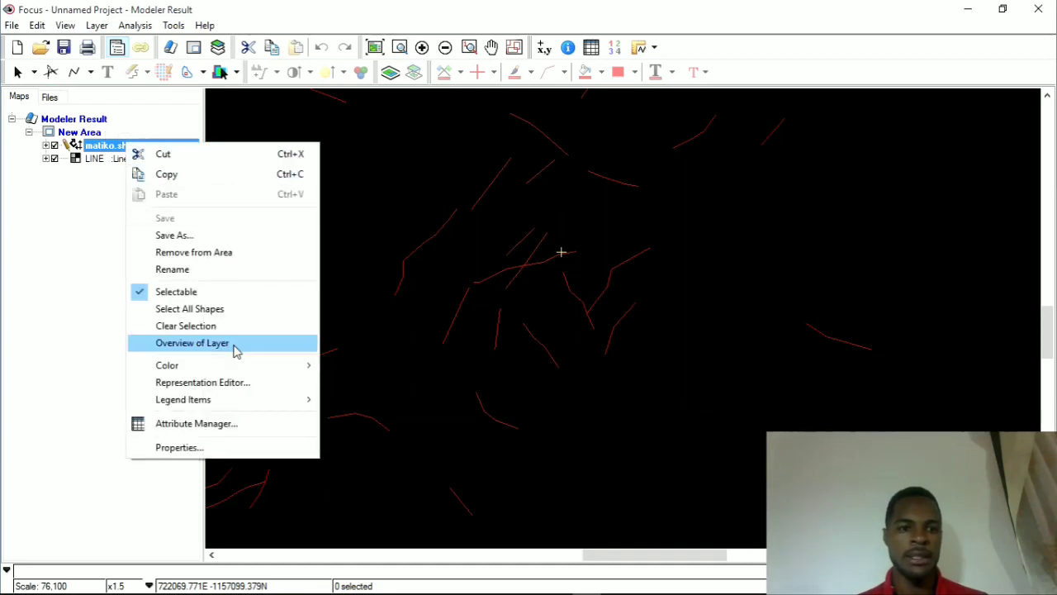
left_click(238, 235)
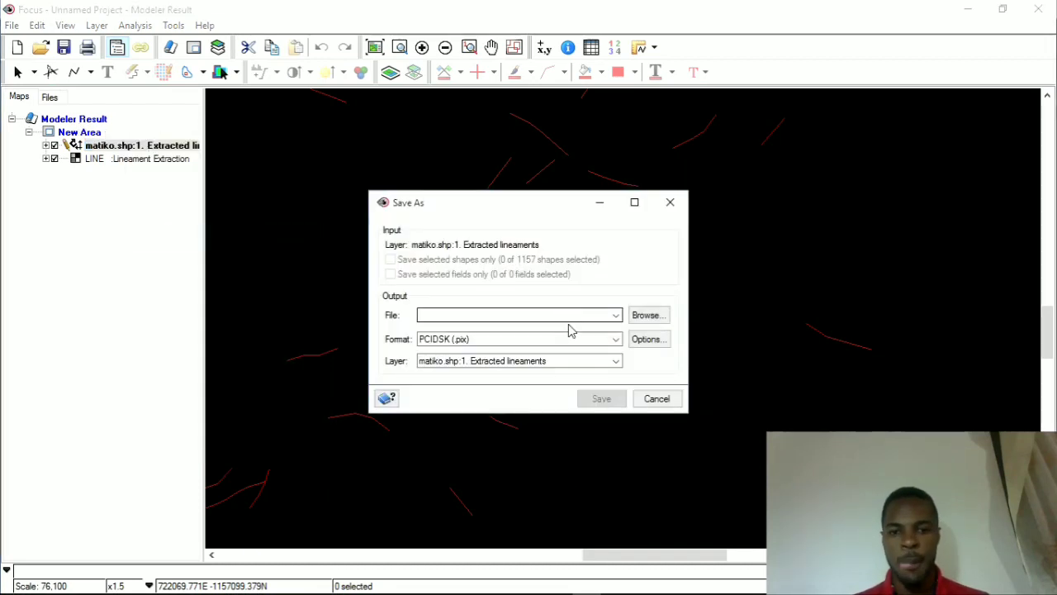
left_click(588, 315)
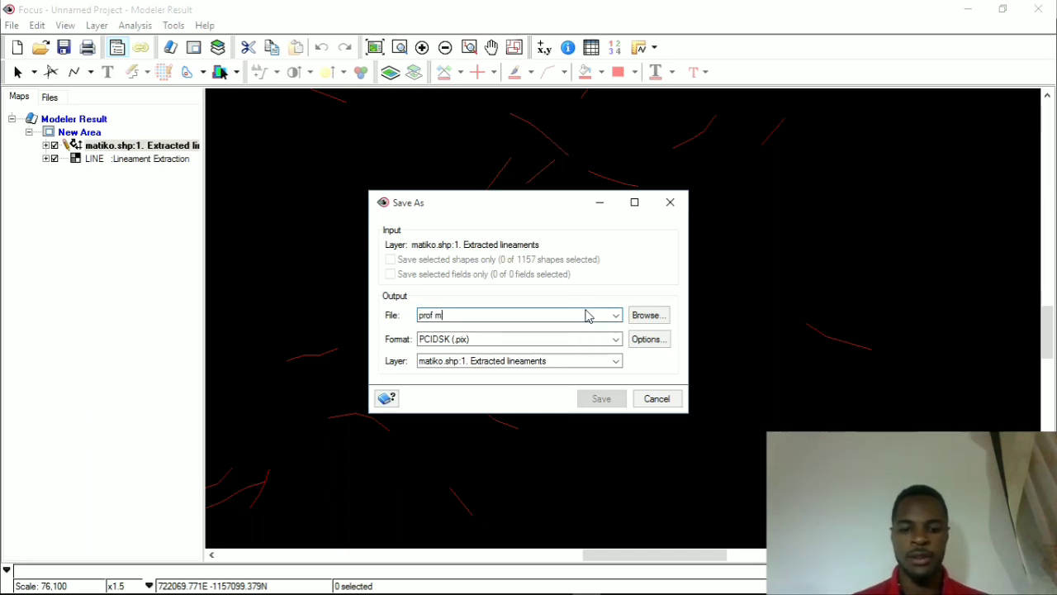
left_click(617, 339)
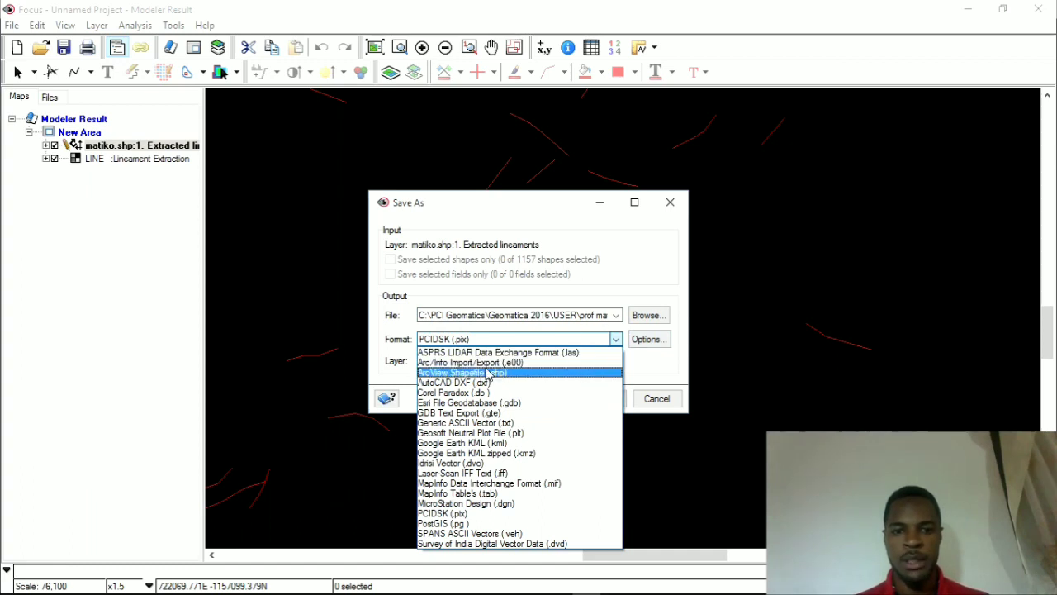
left_click(488, 372)
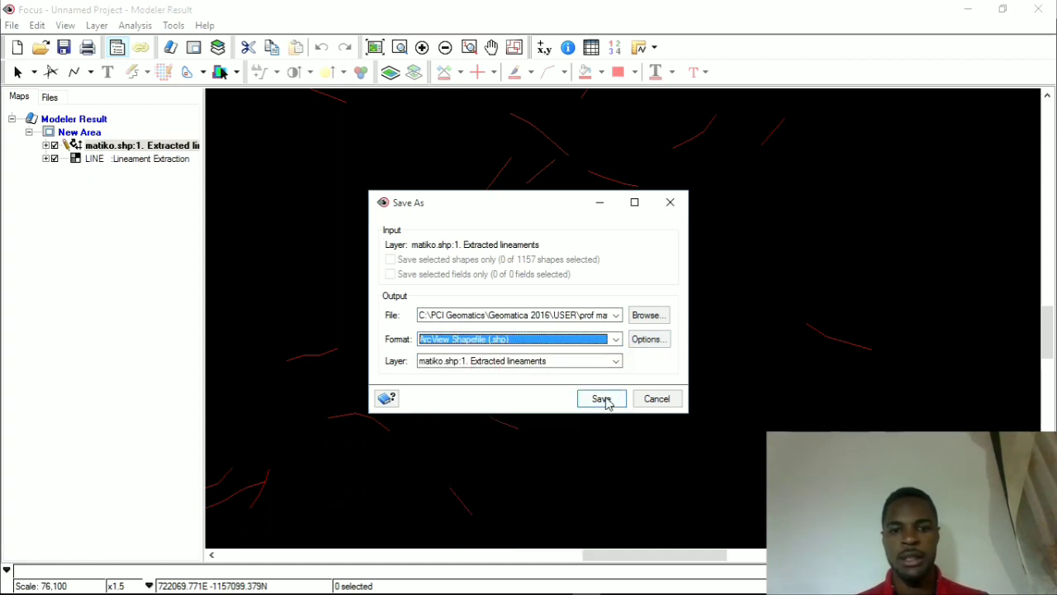
Name the output file prof matiko in the COAL SATELLITE folder and save the lineaments layer
left_click(650, 325)
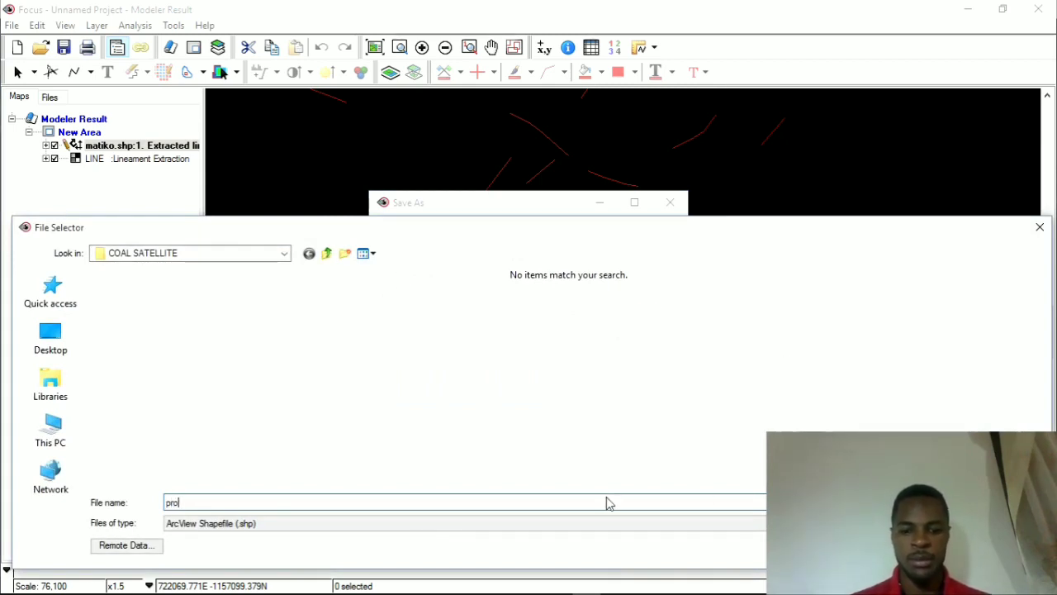
type("prof matiko")
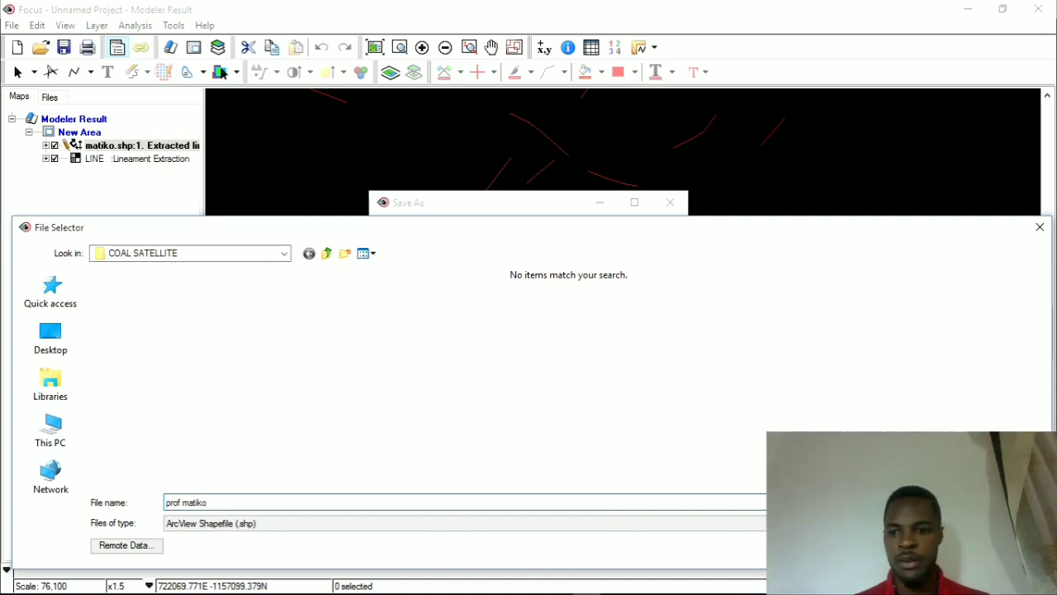
key("Return")
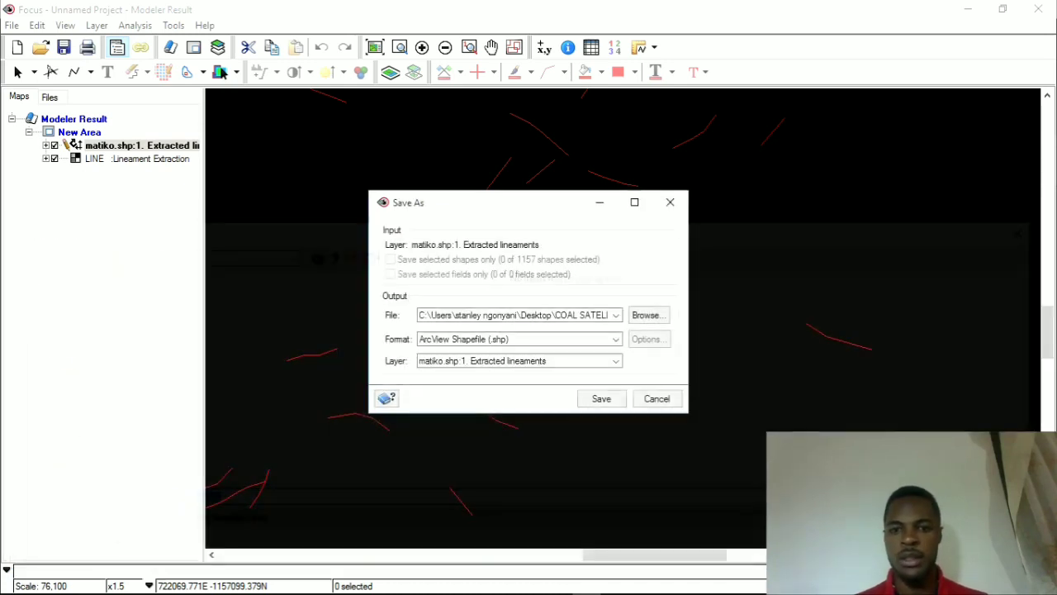
left_click(613, 403)
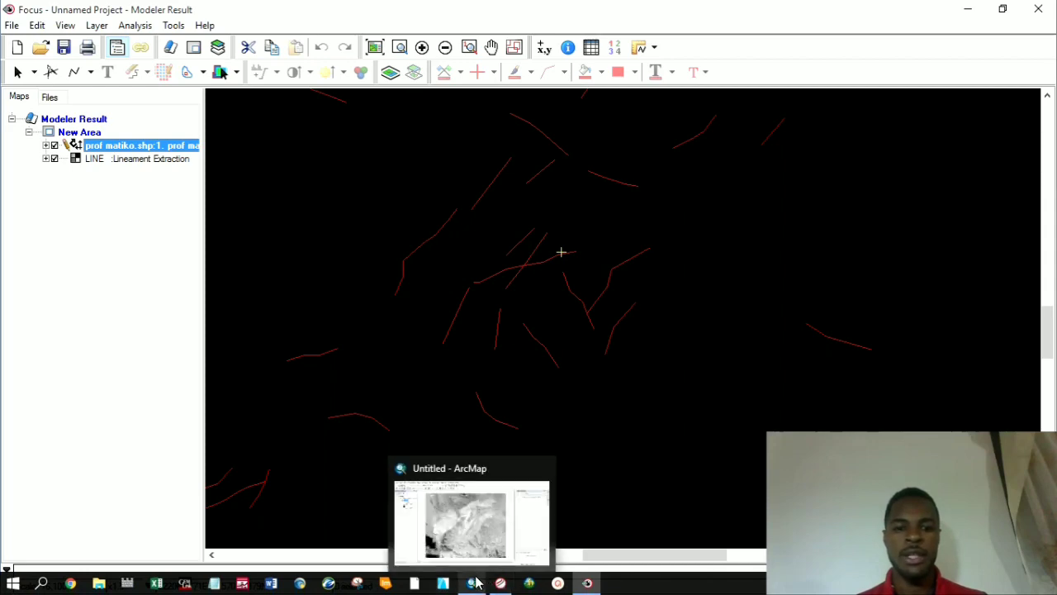
Switch back to ArcMap and add prof matiko.shp from the COAL SATELLITE folder to the map
left_click(471, 588)
scroll(477, 307, "down", 3)
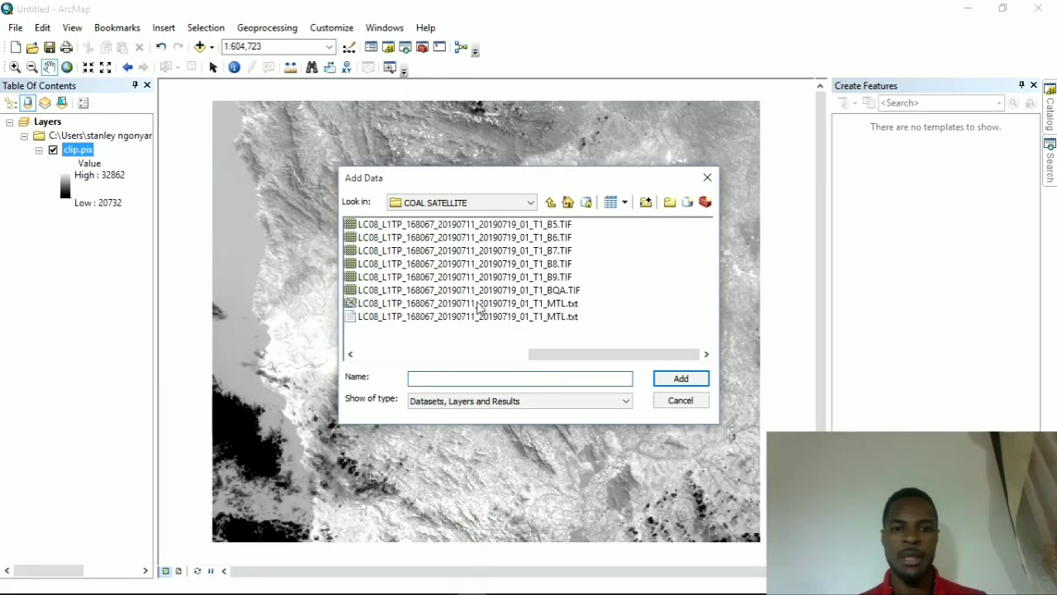
left_click(707, 177)
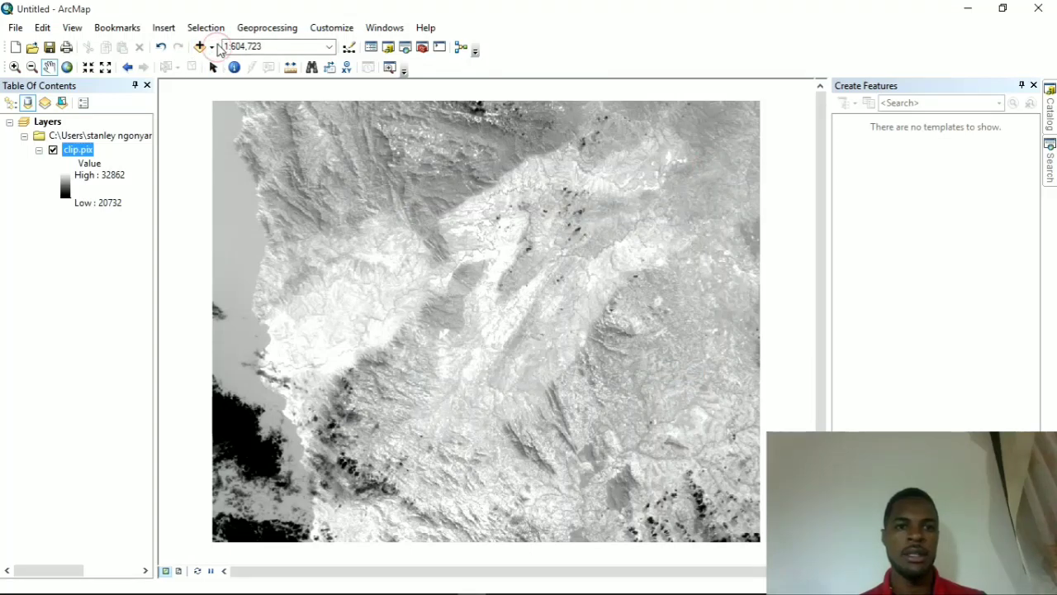
left_click(213, 48)
left_click(236, 64)
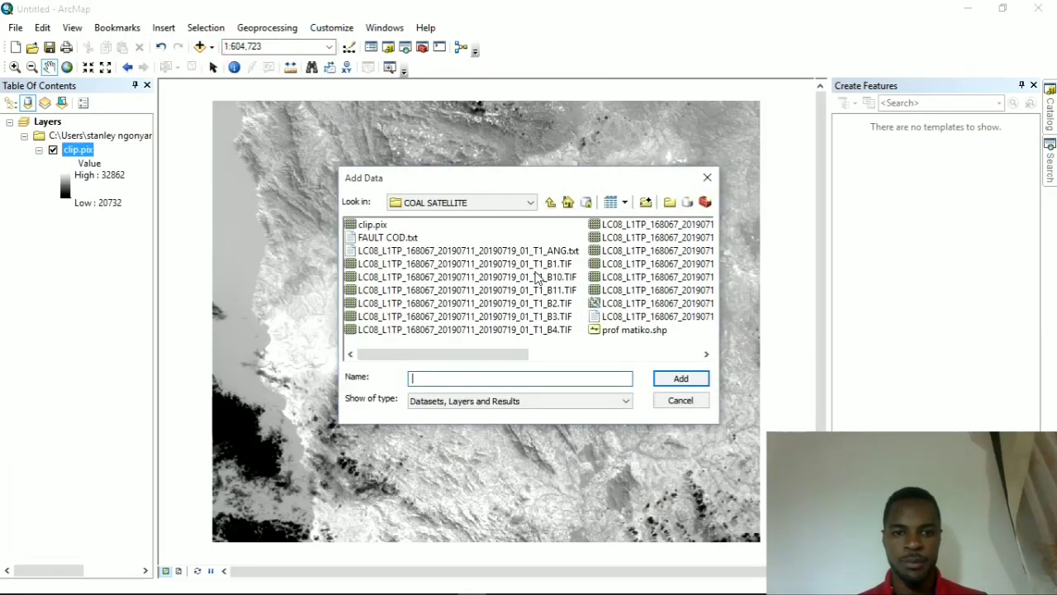
scroll(536, 279, "down", 3)
left_click(395, 330)
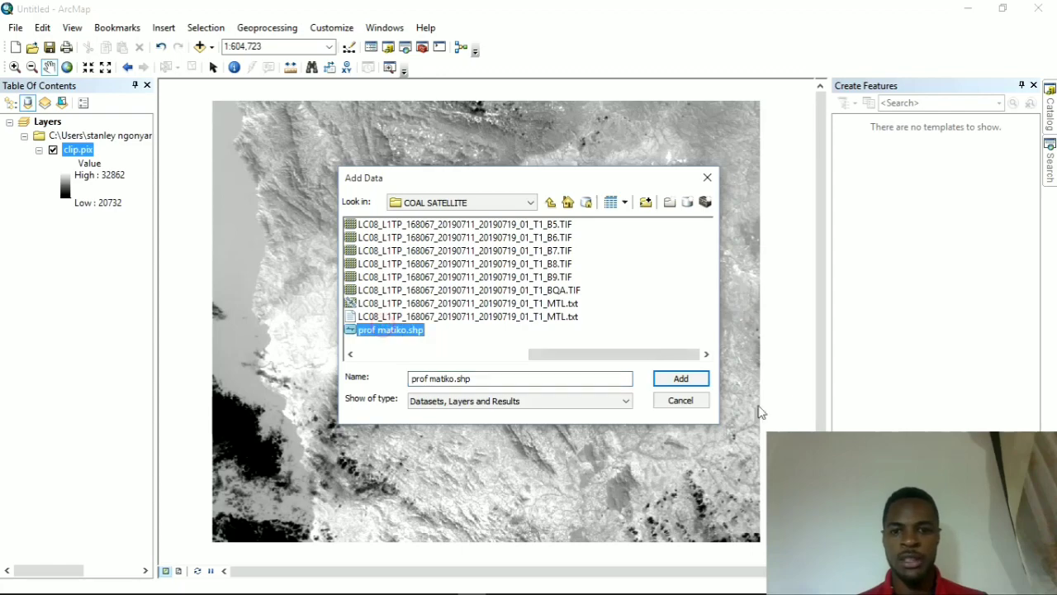
left_click(679, 379)
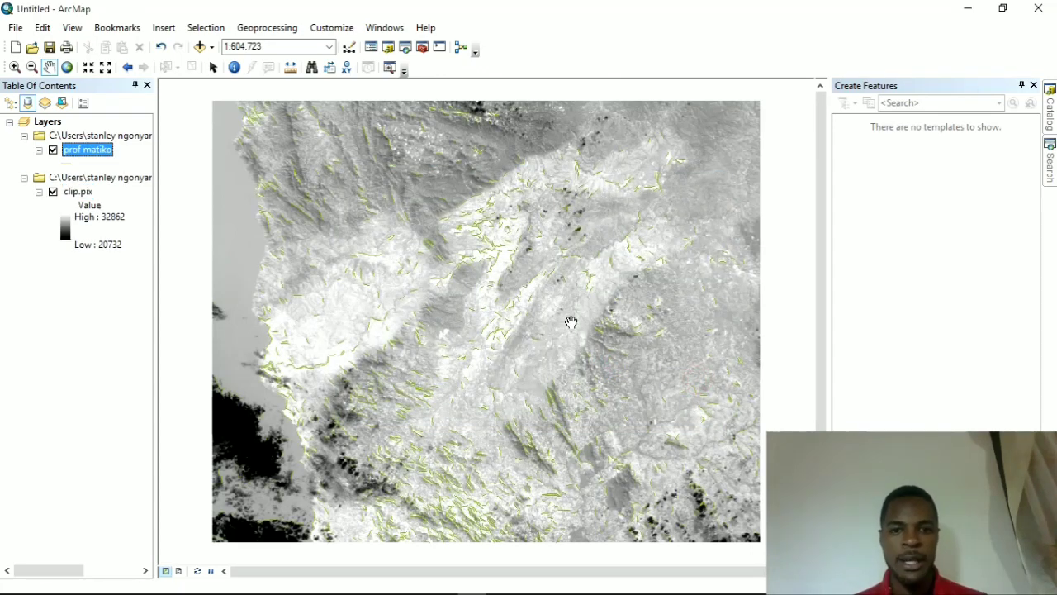
Change the line symbol of the prof matiko layer to the red Highway Ramp style
scroll(570, 322, "down", 1)
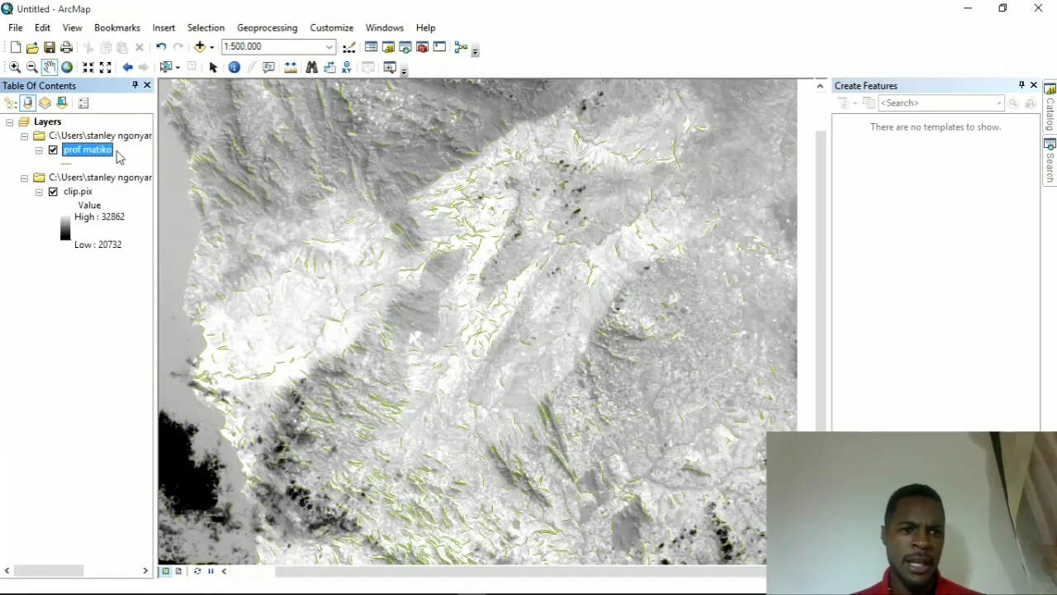
left_click(86, 154)
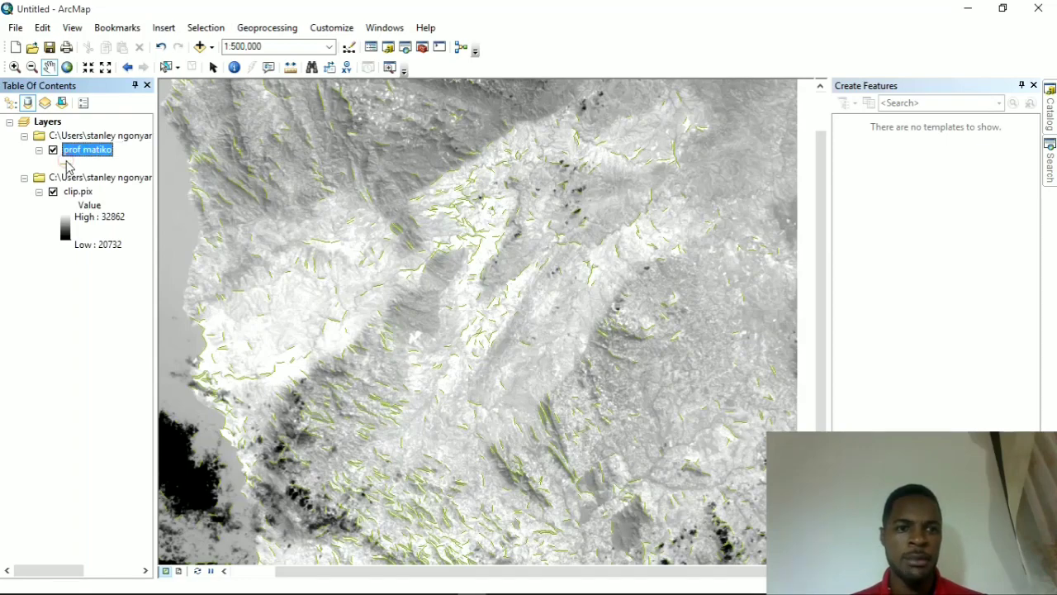
left_click(66, 163)
left_click(437, 222)
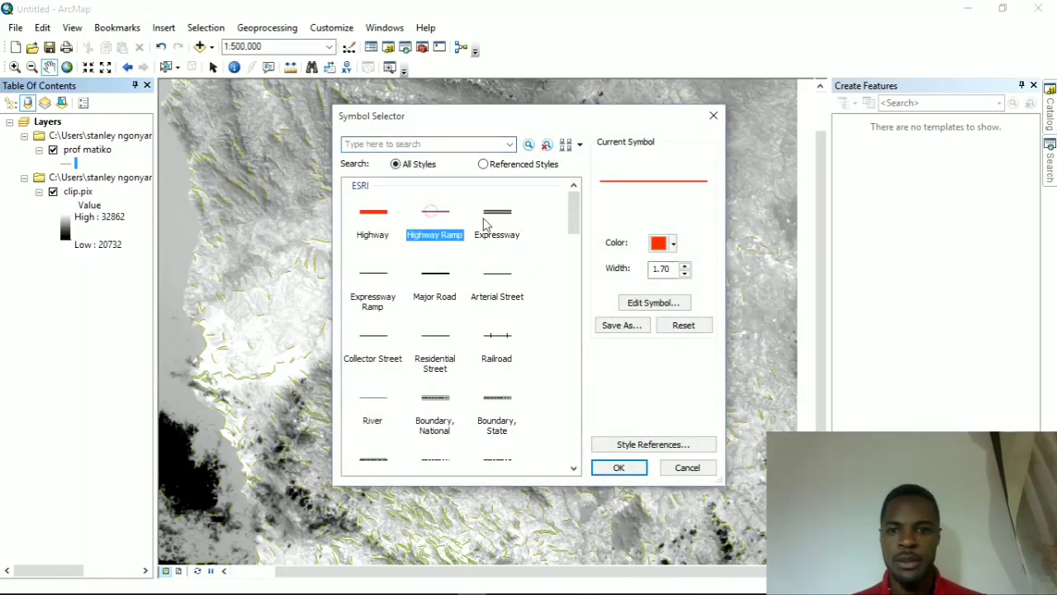
left_click(618, 468)
Examine at close range how the red lineaments follow the dark elongated ridges in the clip.pix raster
scroll(577, 448, "up", 4)
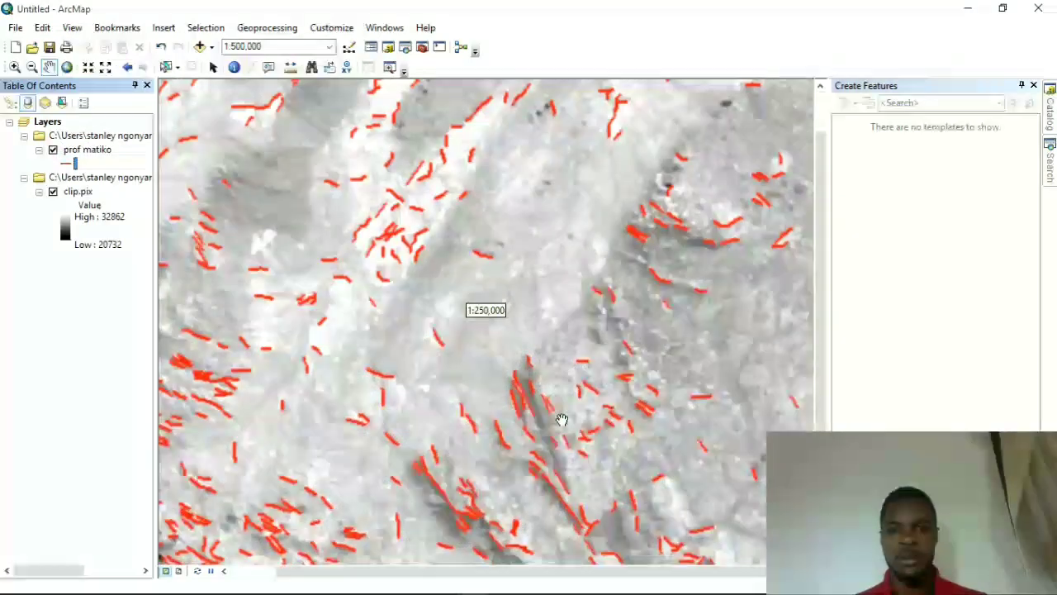
scroll(555, 385, "up", 3)
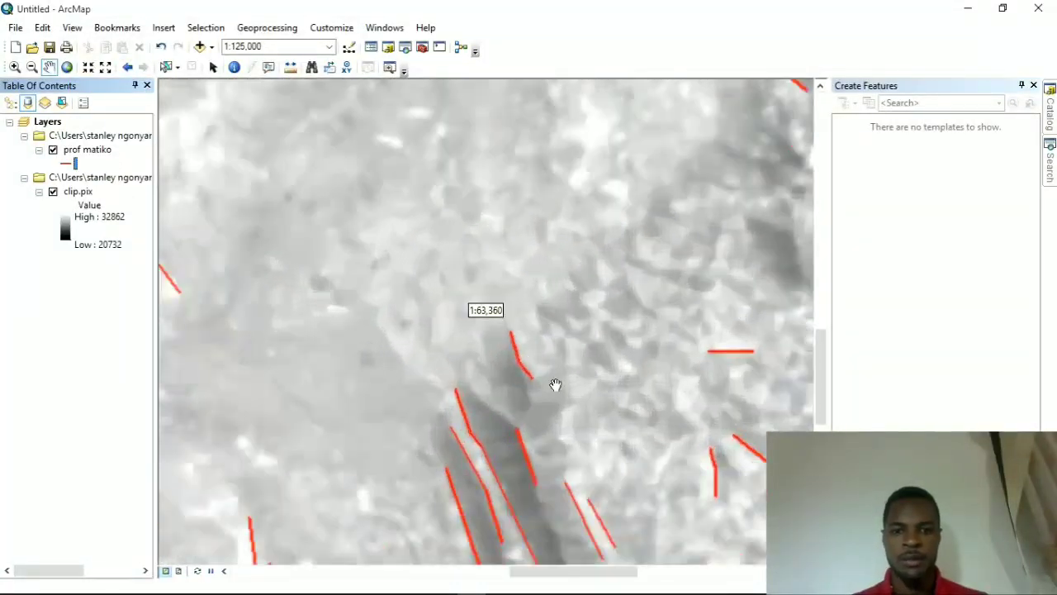
left_click_drag(401, 354, 437, 309)
left_click_drag(484, 355, 455, 212)
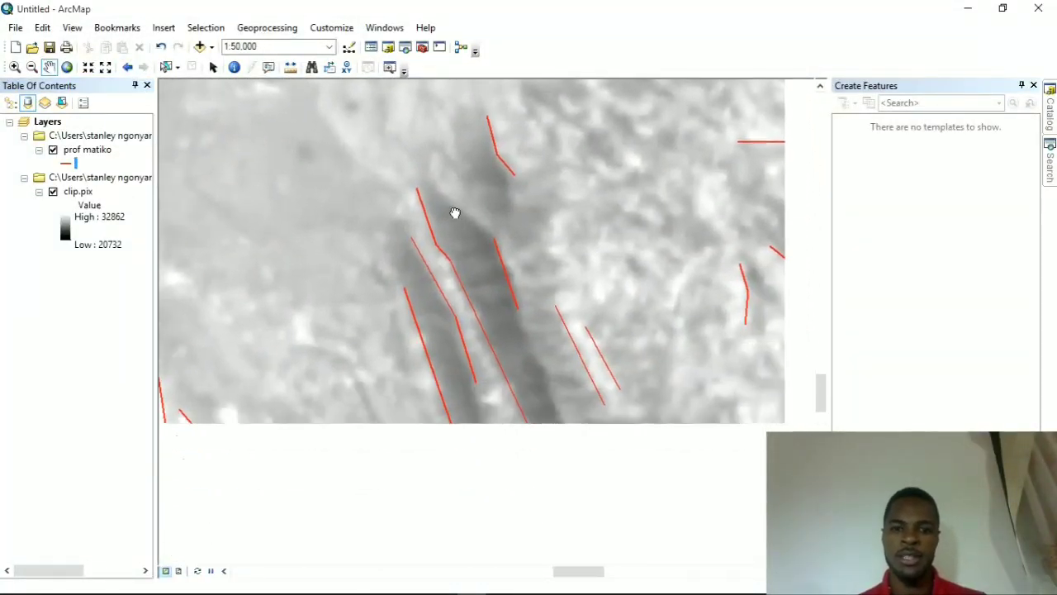
left_click_drag(623, 346, 528, 297)
left_click_drag(492, 397, 661, 355)
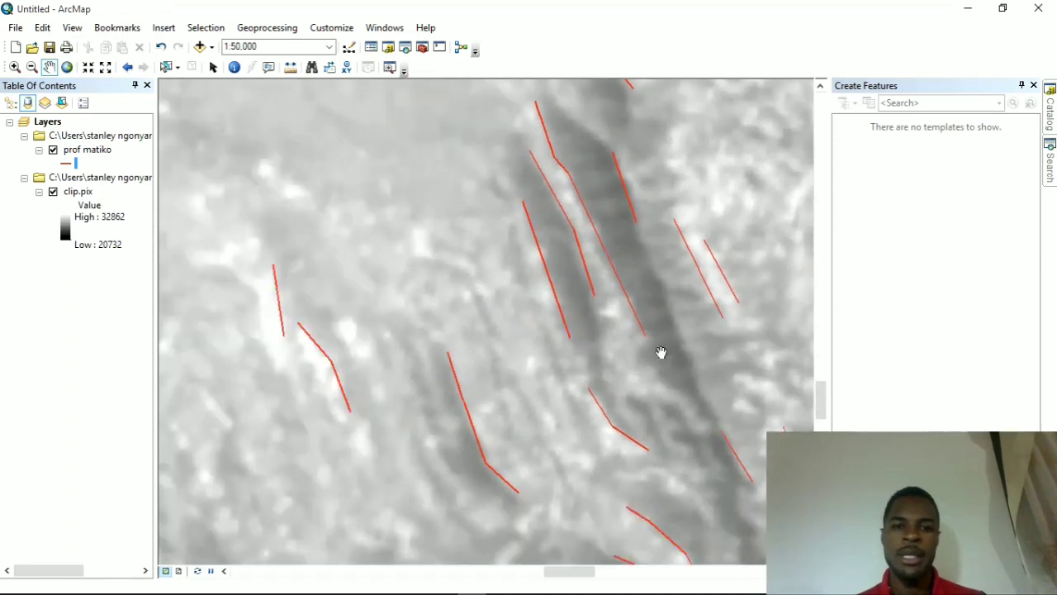
left_click_drag(529, 413, 438, 352)
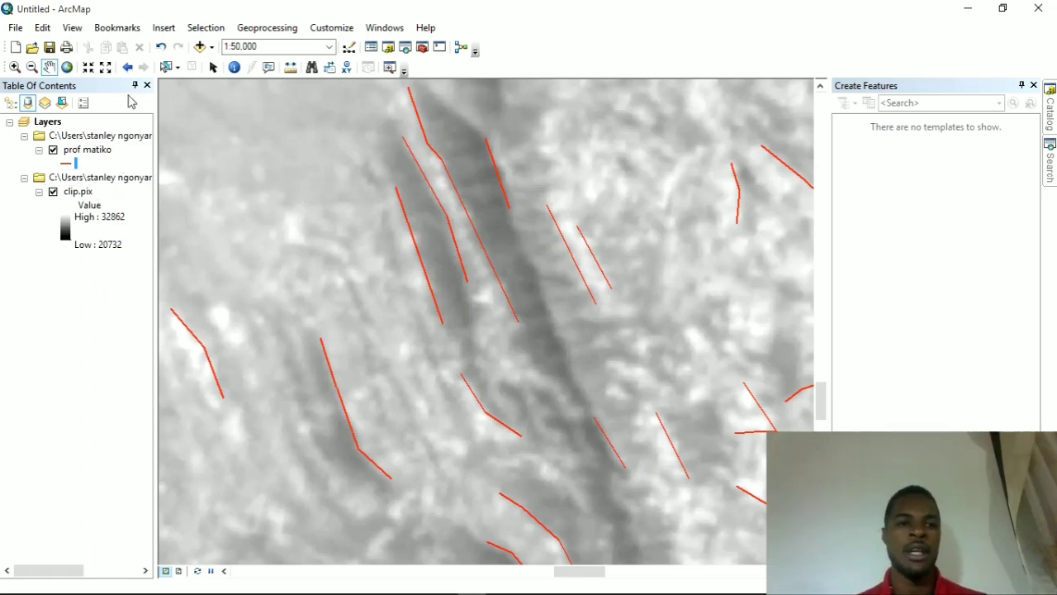
Add the FAULT COD.txt table from the COAL SATELLITE folder to the map
left_click(211, 47)
left_click(231, 64)
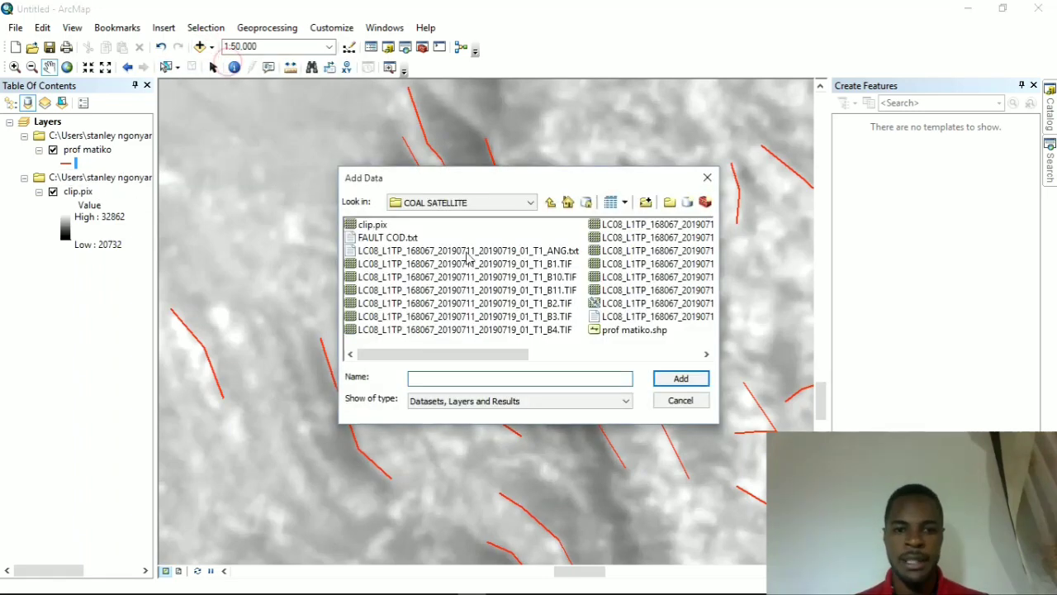
left_click(388, 237)
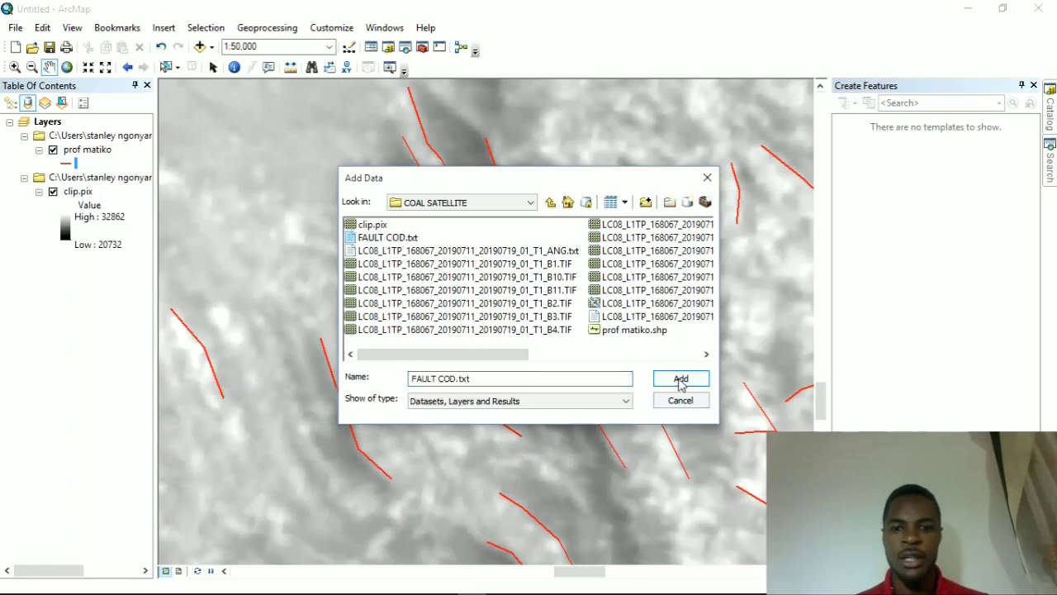
left_click(680, 378)
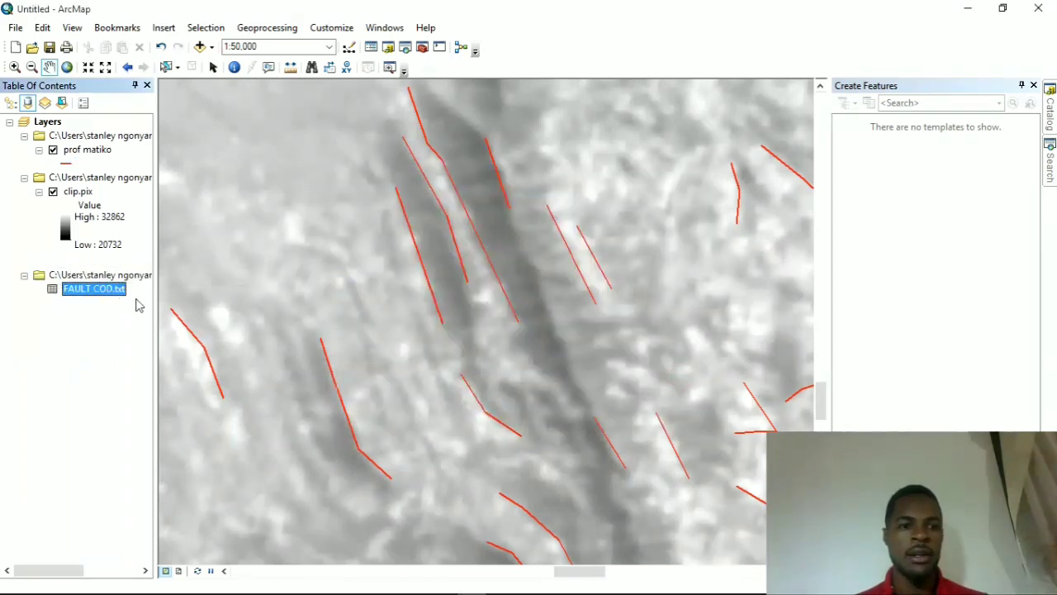
Display the FAULT COD.txt table as XY data, with E as the X field and N as the Y field
right_click(101, 288)
left_click(189, 426)
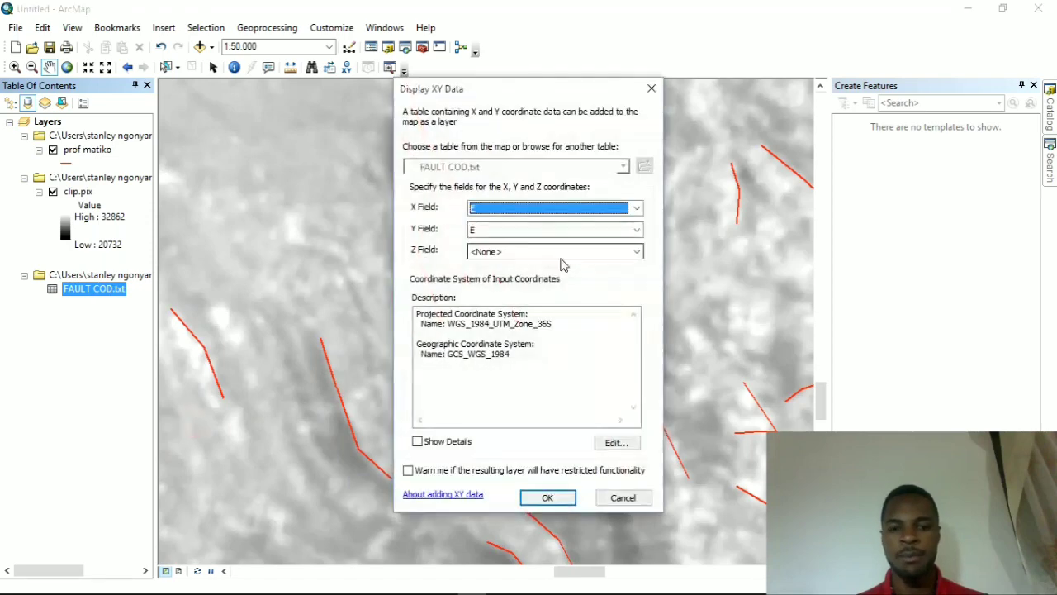
left_click(570, 232)
left_click(582, 228)
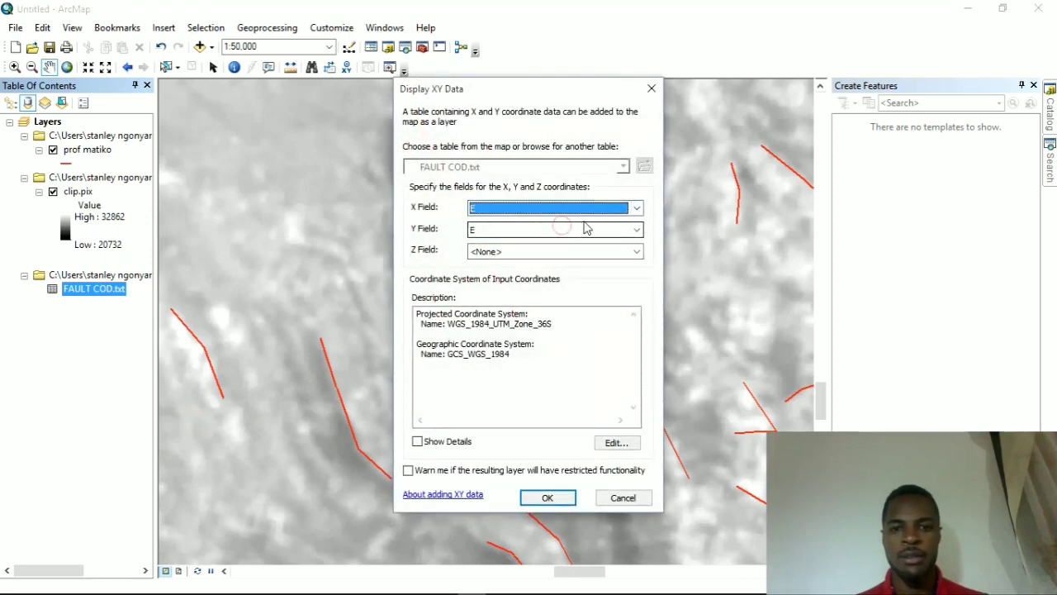
left_click(583, 229)
left_click(560, 254)
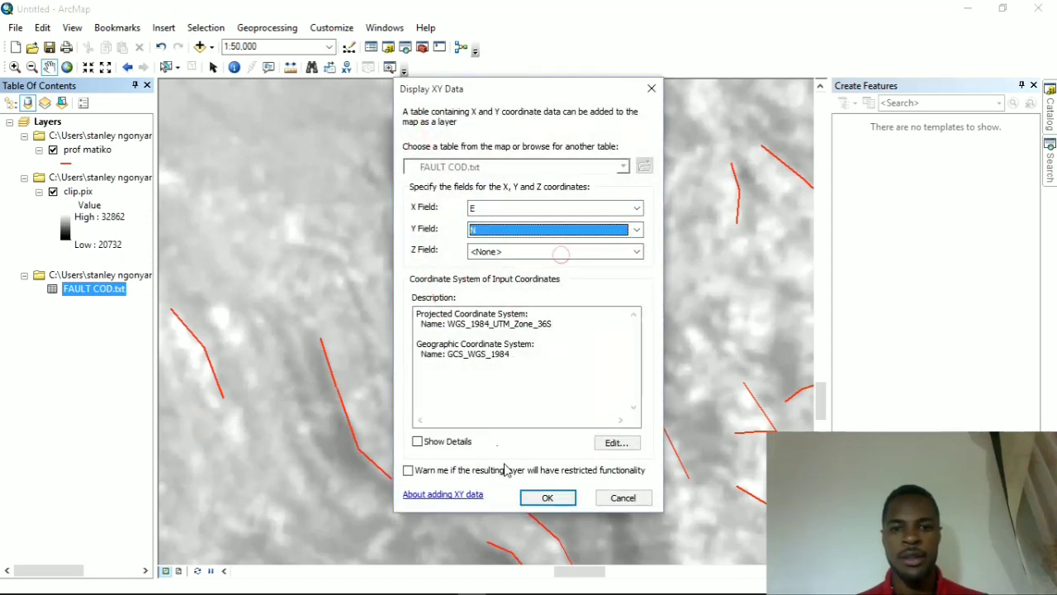
left_click(542, 497)
Change the point symbol color of the FAULT COD.txt Events layer to blue
scroll(576, 382, "down", 1)
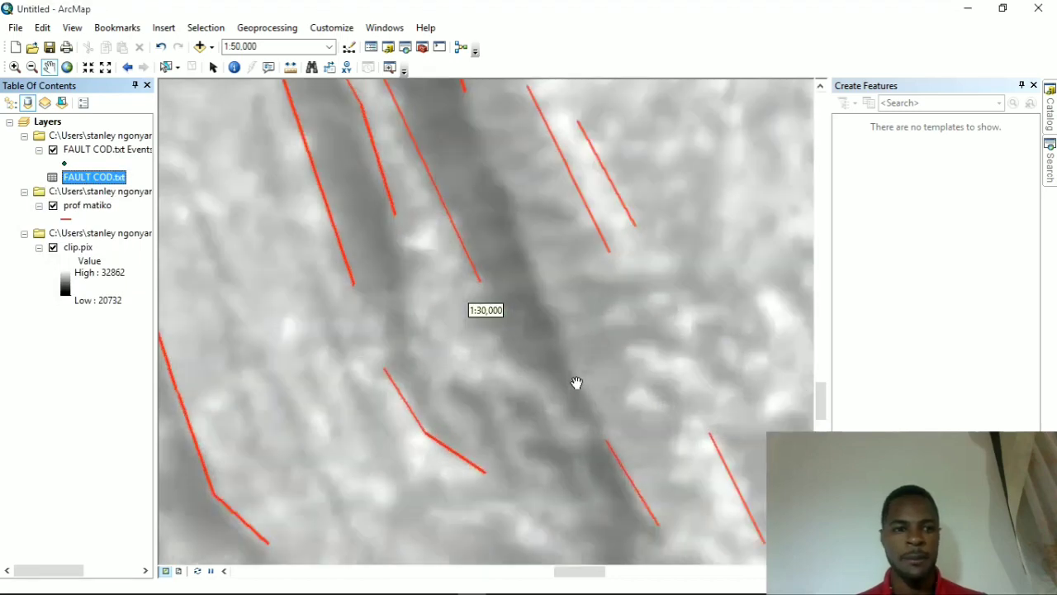
scroll(585, 463, "down", 4)
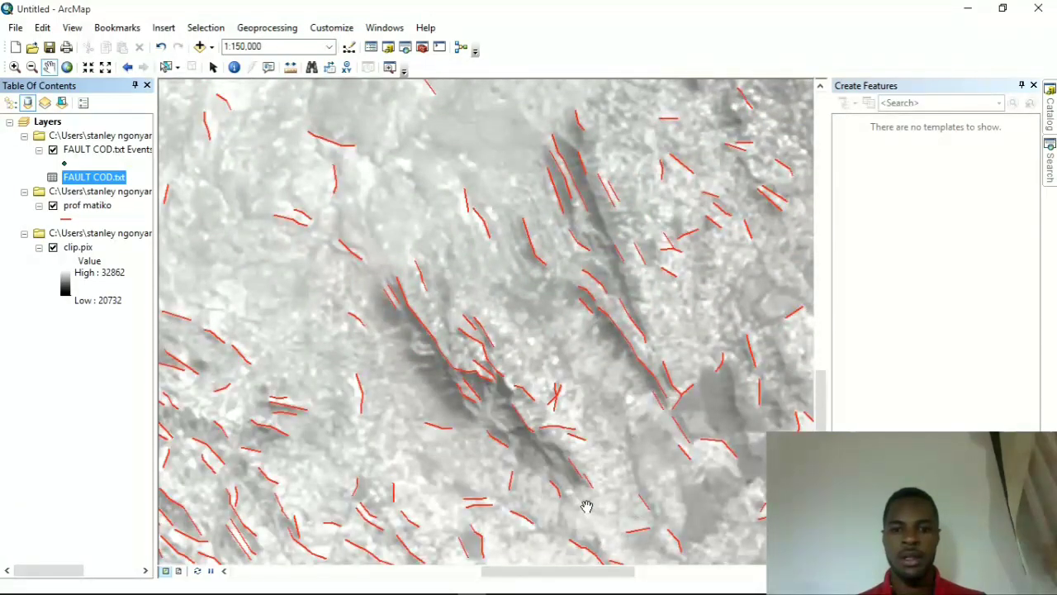
left_click_drag(586, 506, 631, 382)
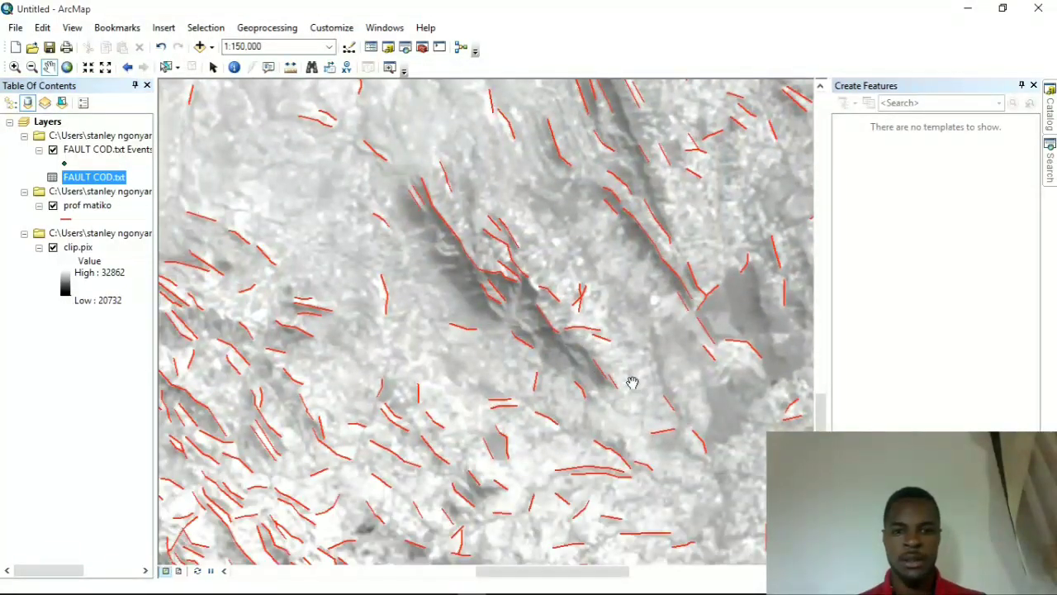
left_click(64, 164)
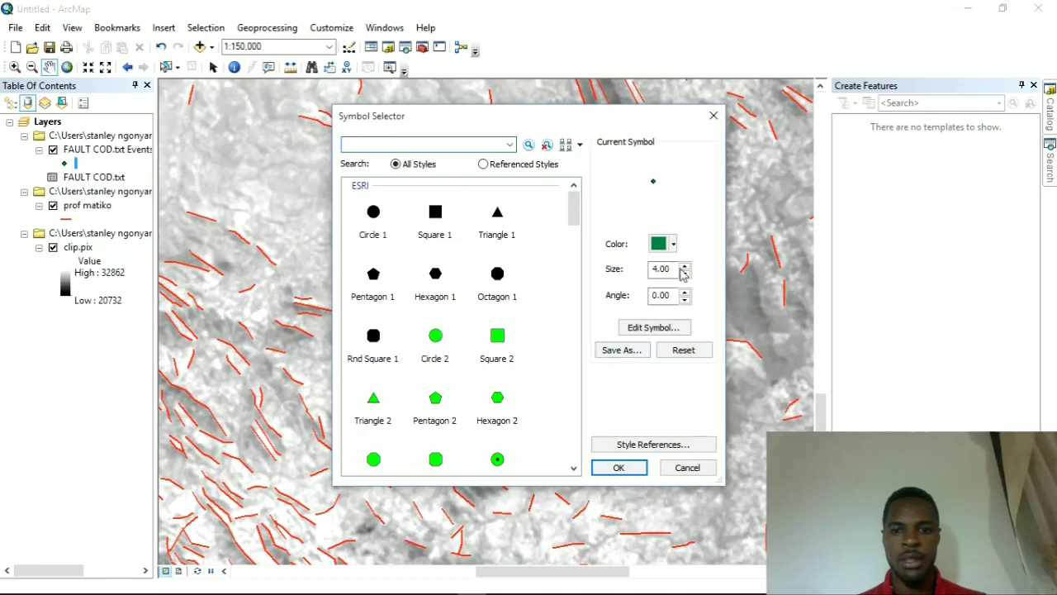
left_click(674, 245)
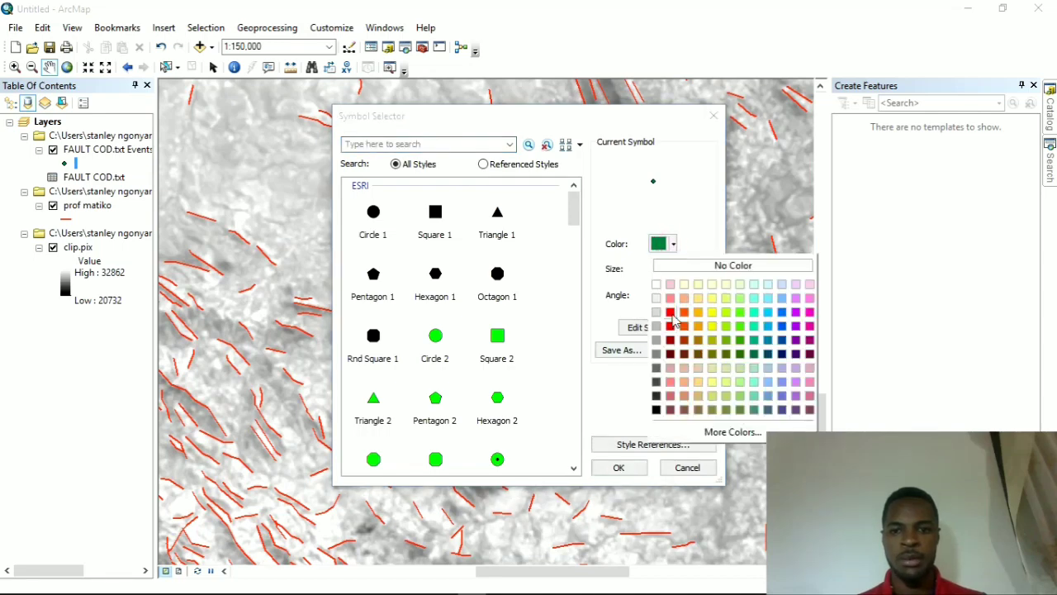
left_click(782, 313)
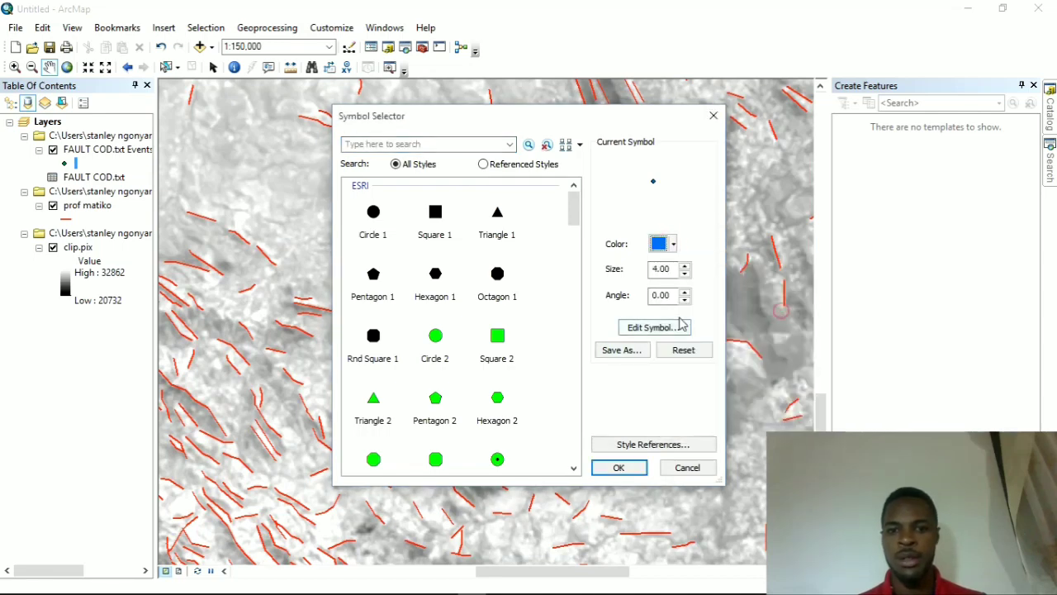
left_click(611, 477)
Locate the blue fault points on the raster and compare their position with the surrounding lineaments
scroll(563, 425, "down", 3)
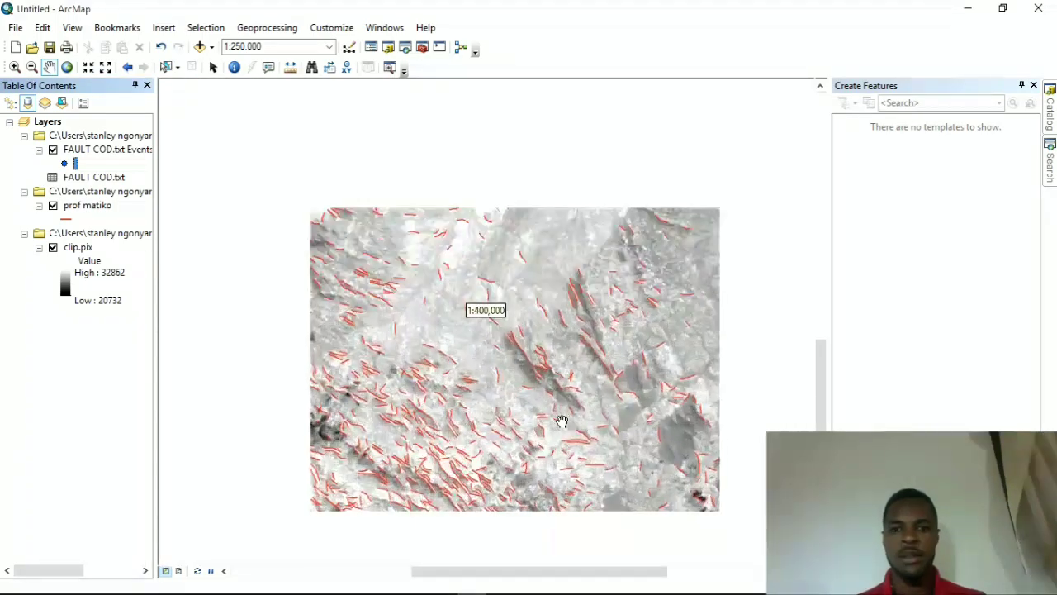
scroll(661, 442, "up", 2)
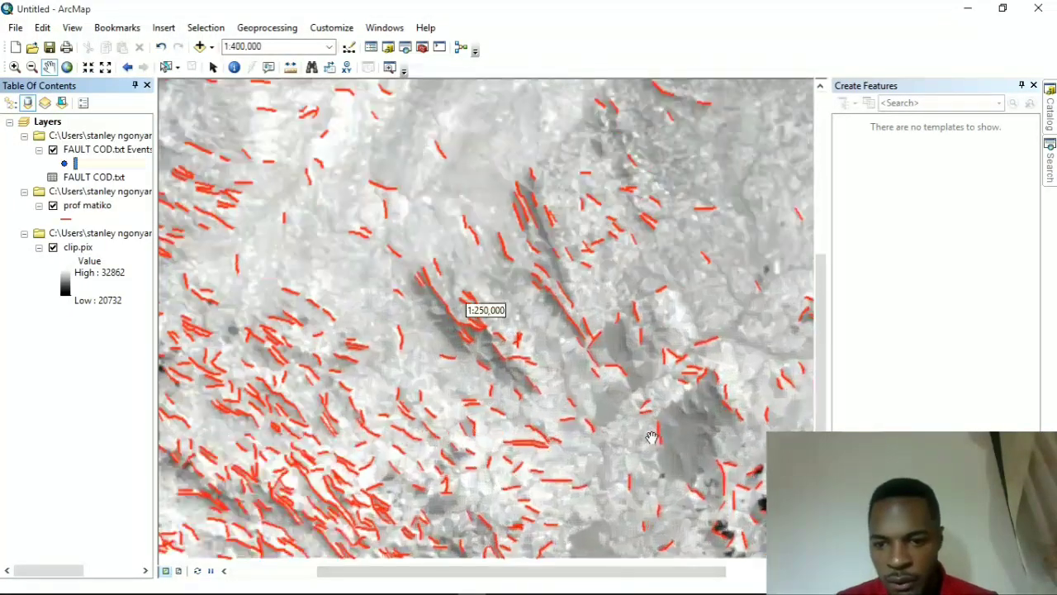
scroll(508, 329, "down", 3)
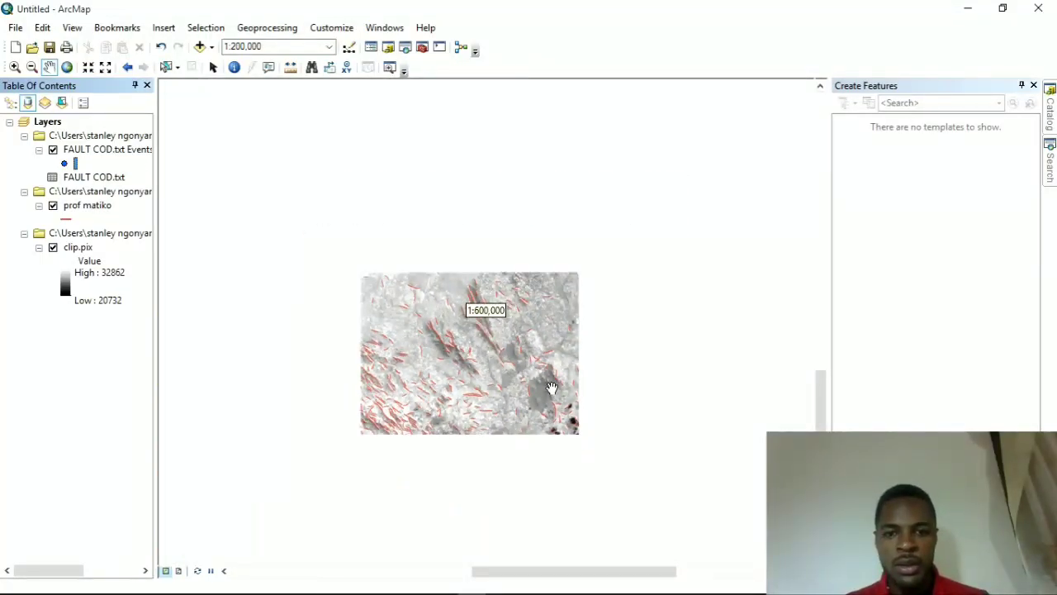
scroll(425, 278, "up", 5)
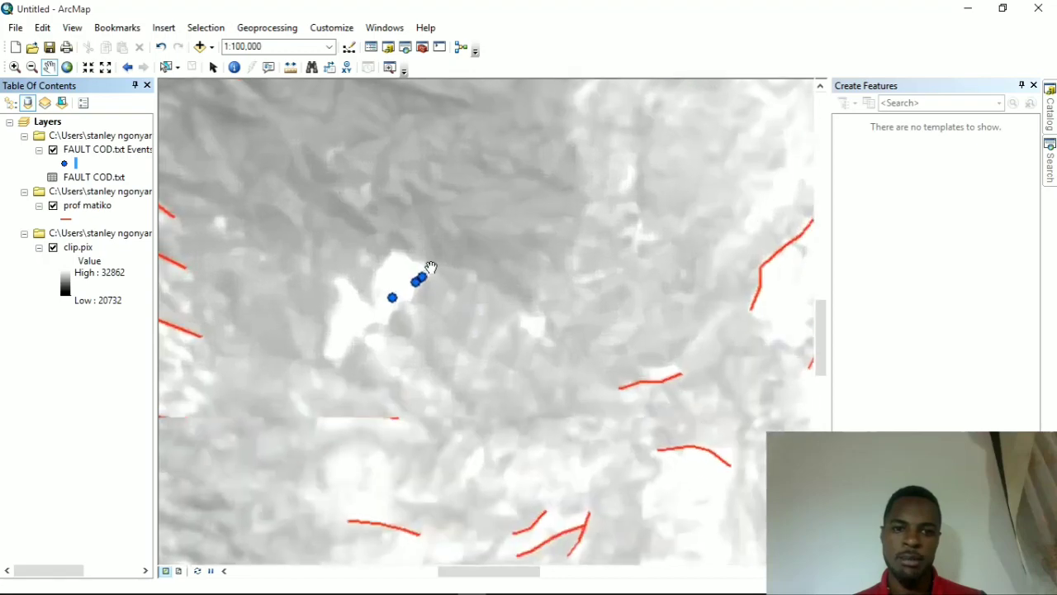
scroll(501, 338, "up", 4)
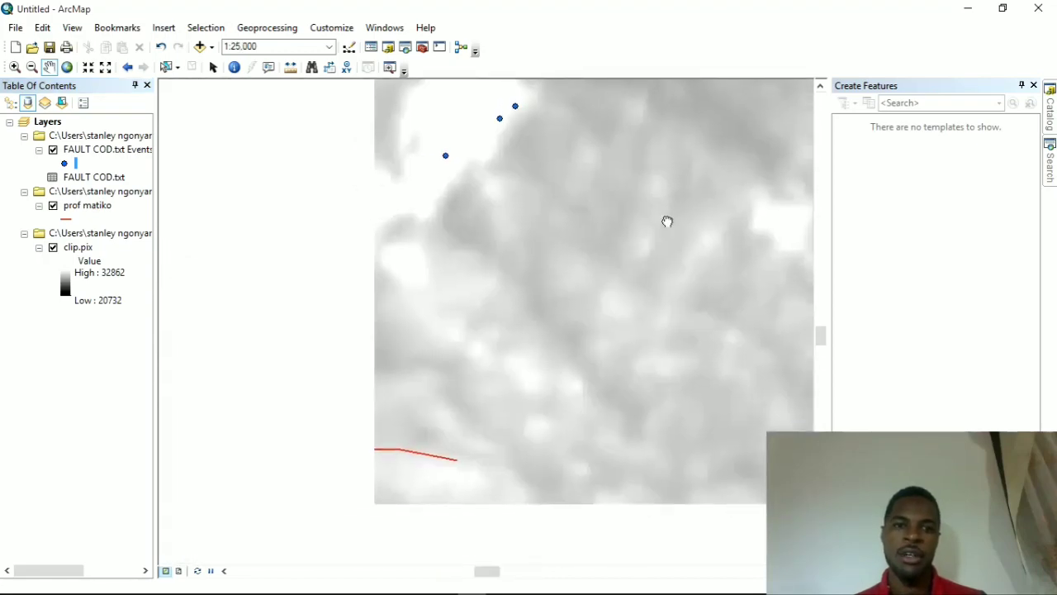
scroll(667, 221, "down", 4)
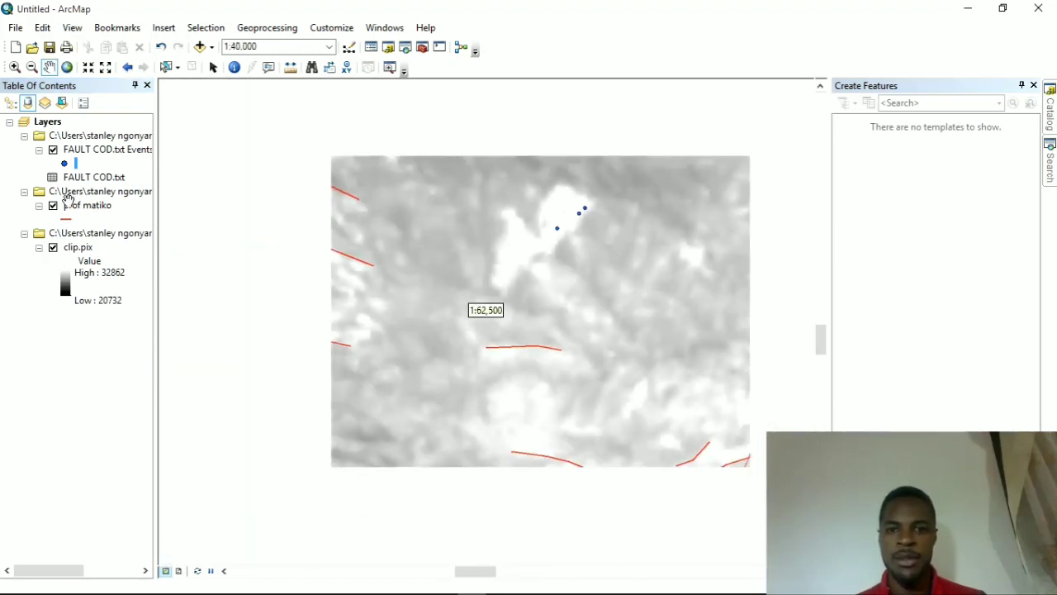